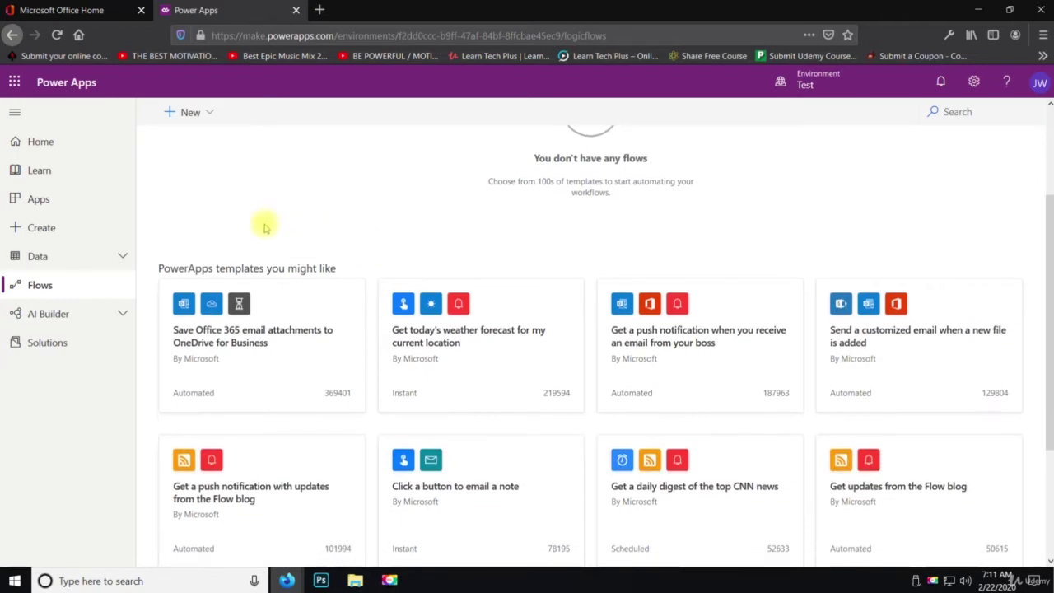
Browse the Team flows, Business process flows and UI flows tabs, then return to My flows
scroll(202, 313, up, 3)
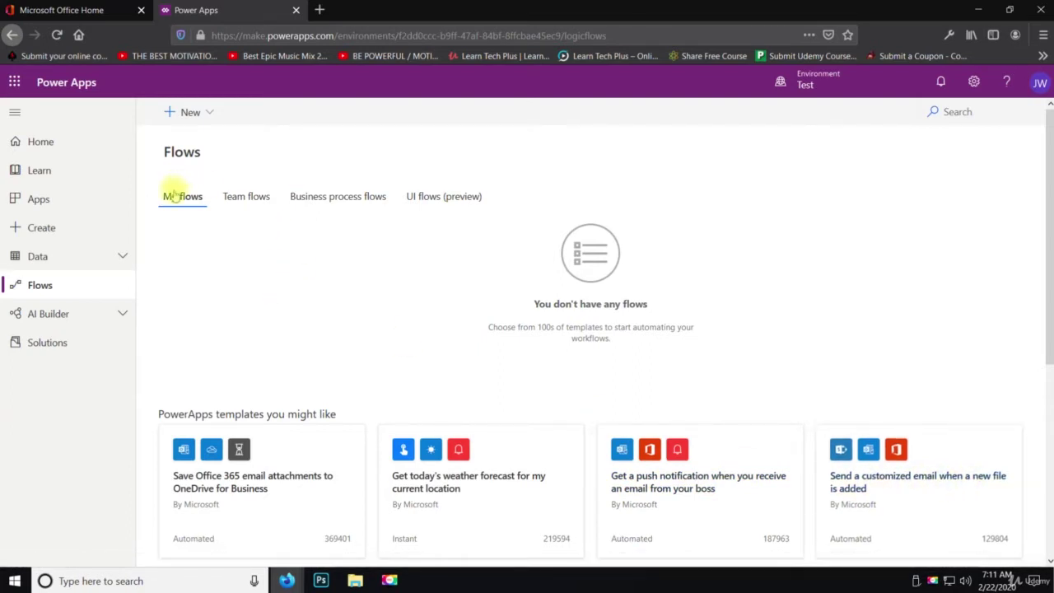
click(236, 207)
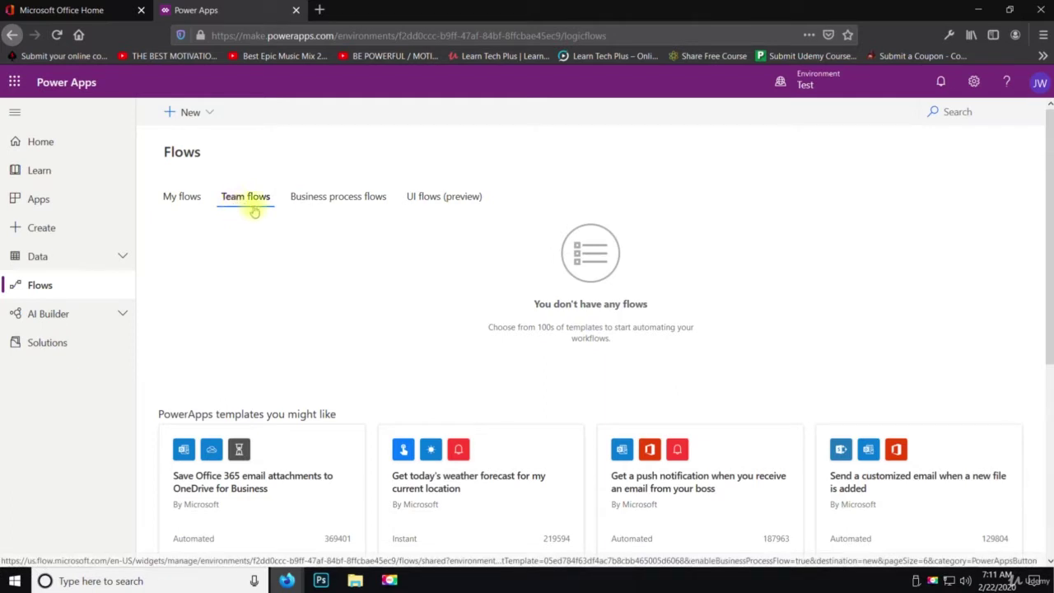
click(338, 204)
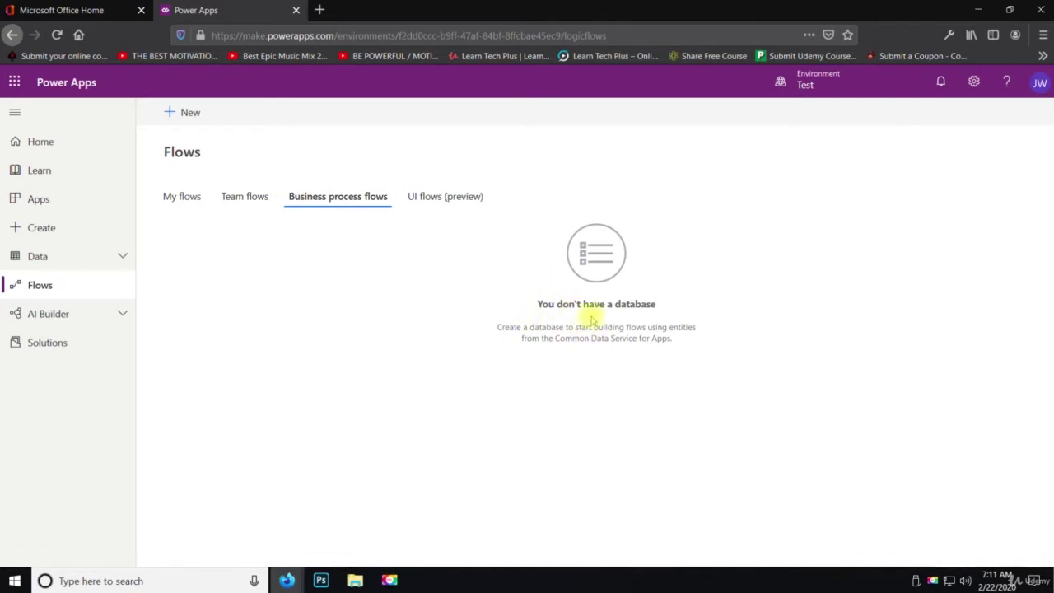
click(447, 196)
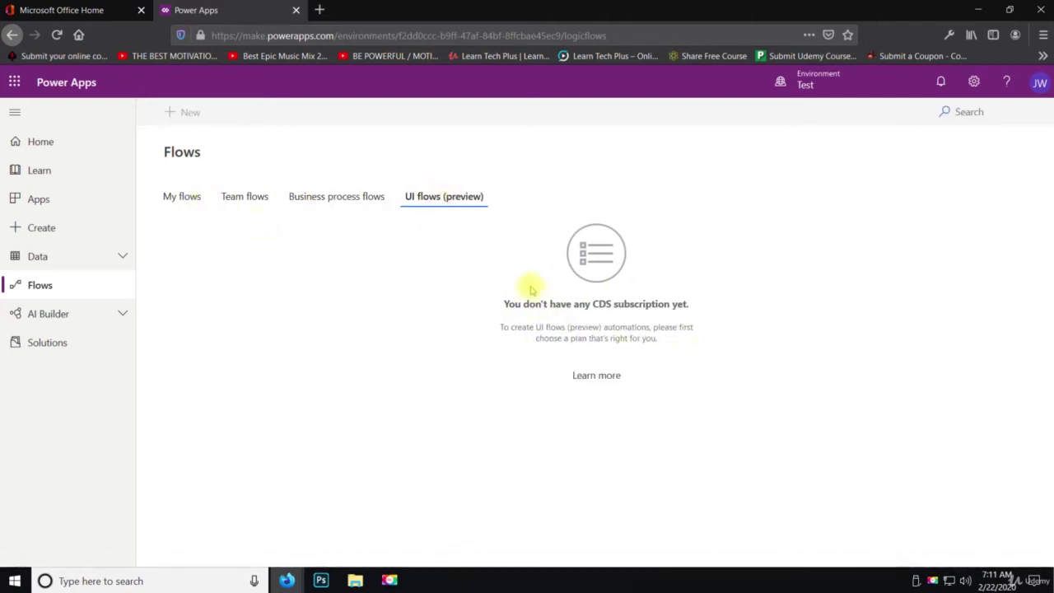
click(167, 196)
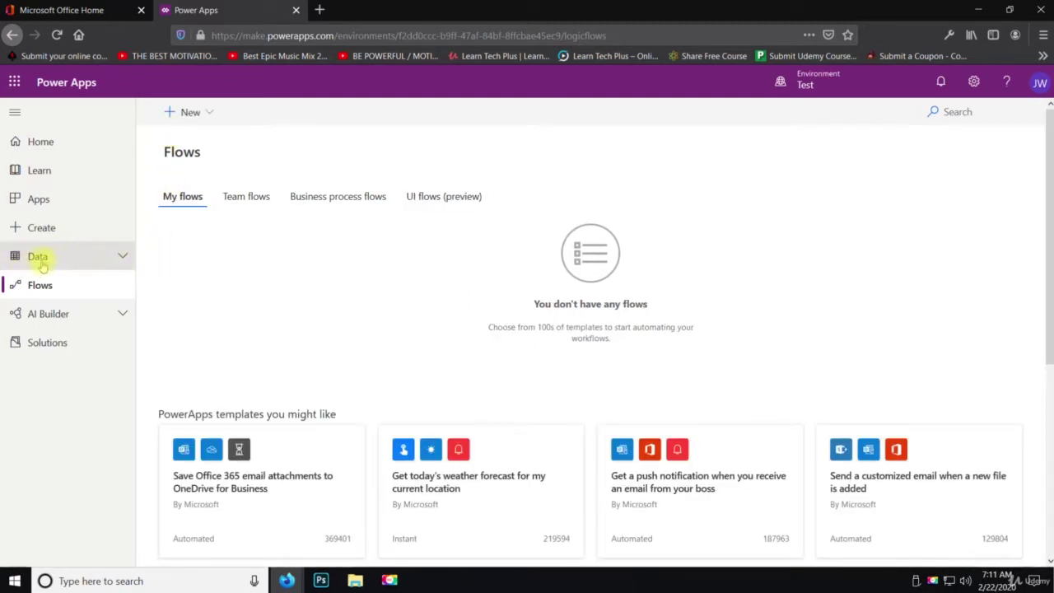
Expand and collapse the Data options, then open the New flow dropdown
click(39, 259)
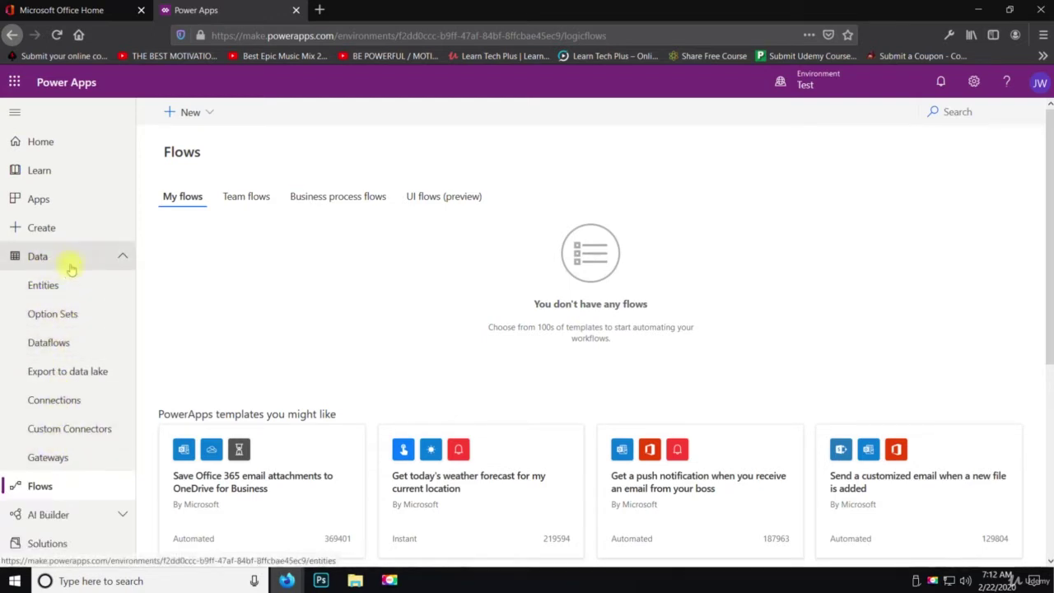
click(125, 258)
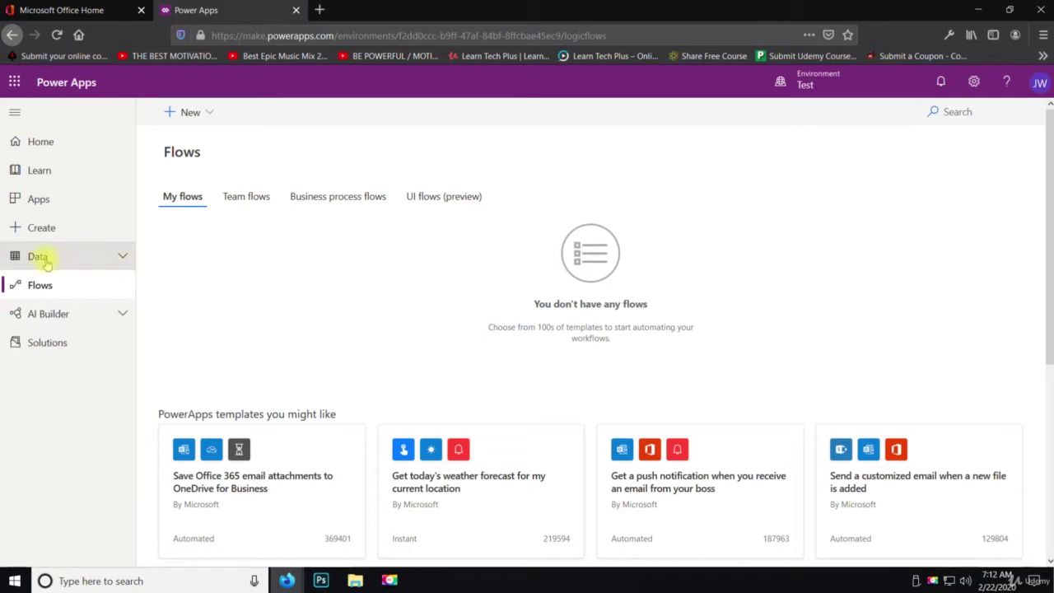
click(215, 119)
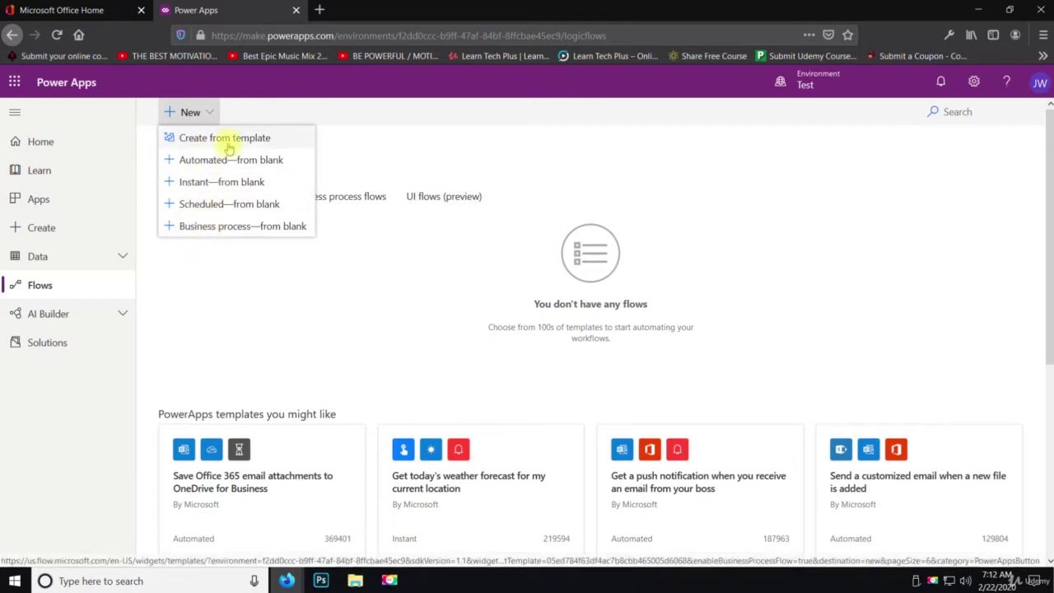
Build a flow from the 'Send approval email and follow up via email' template via Create from template
click(189, 144)
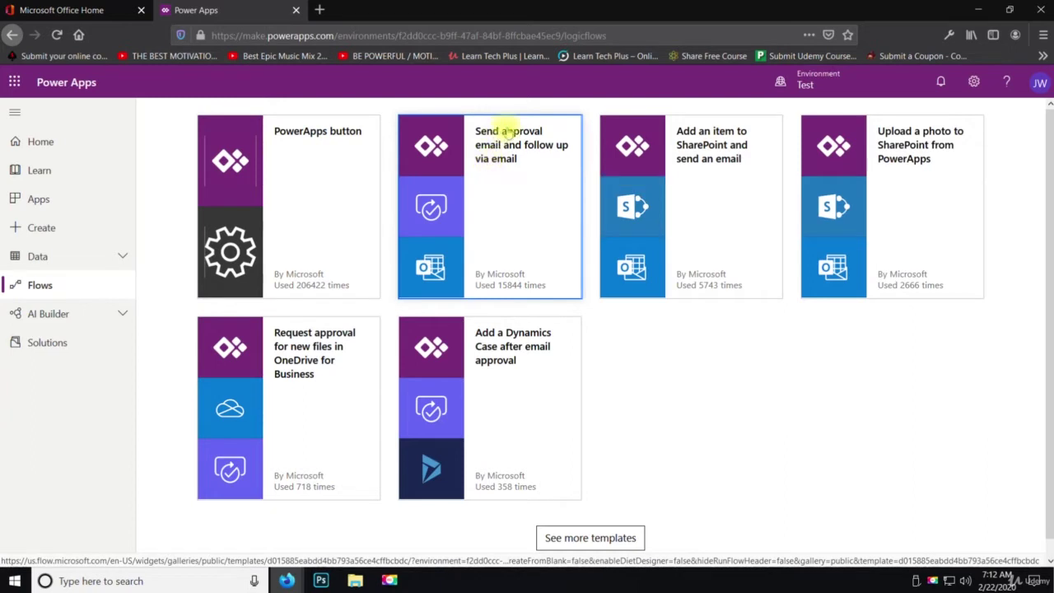
click(500, 222)
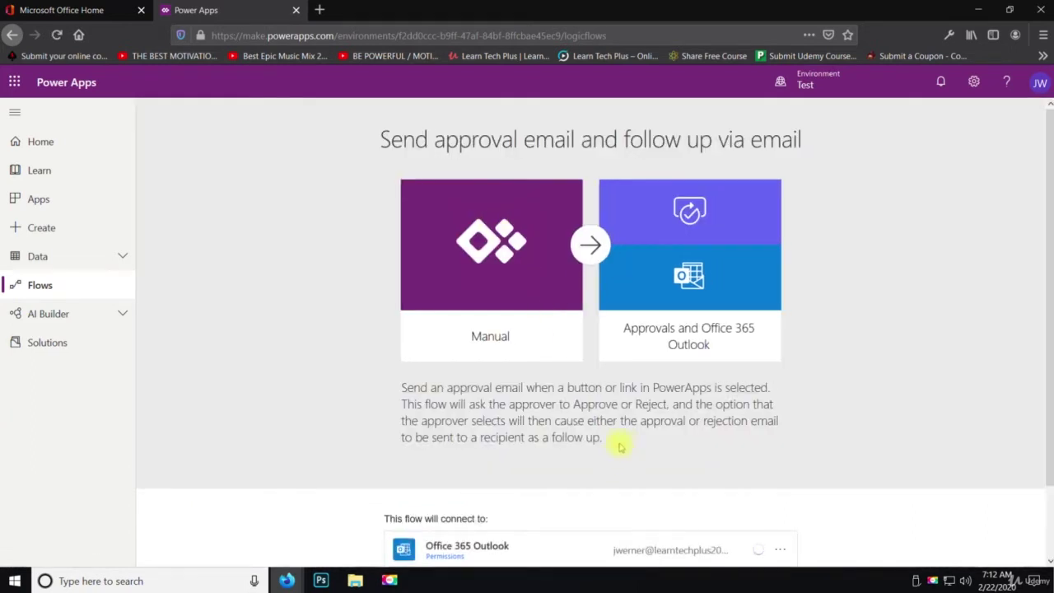
scroll(621, 446, down, 2)
click(585, 549)
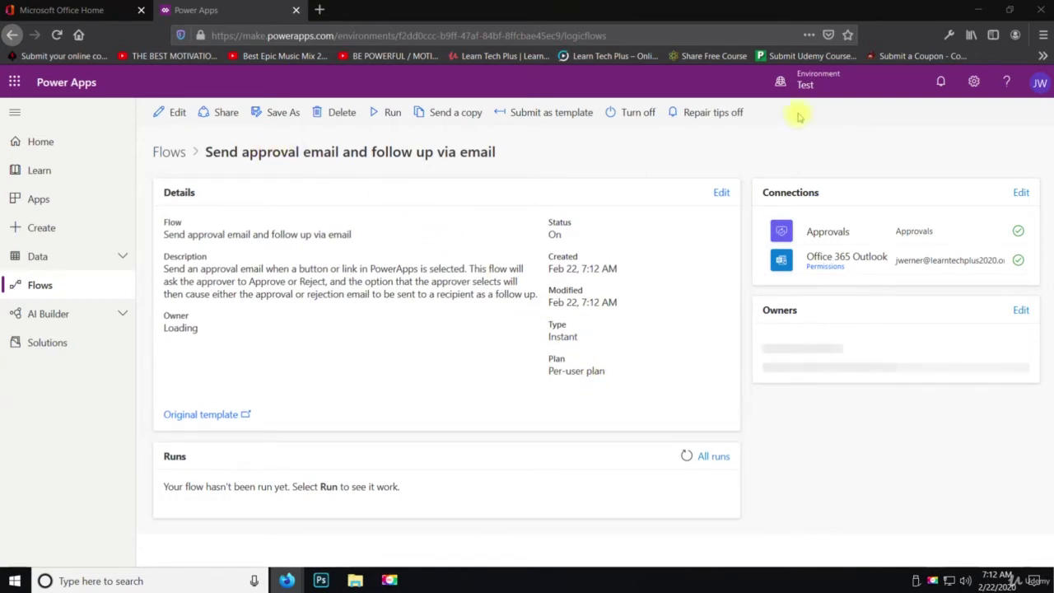
Start a run of the approval flow and pick the approver from the email suggestions
click(389, 114)
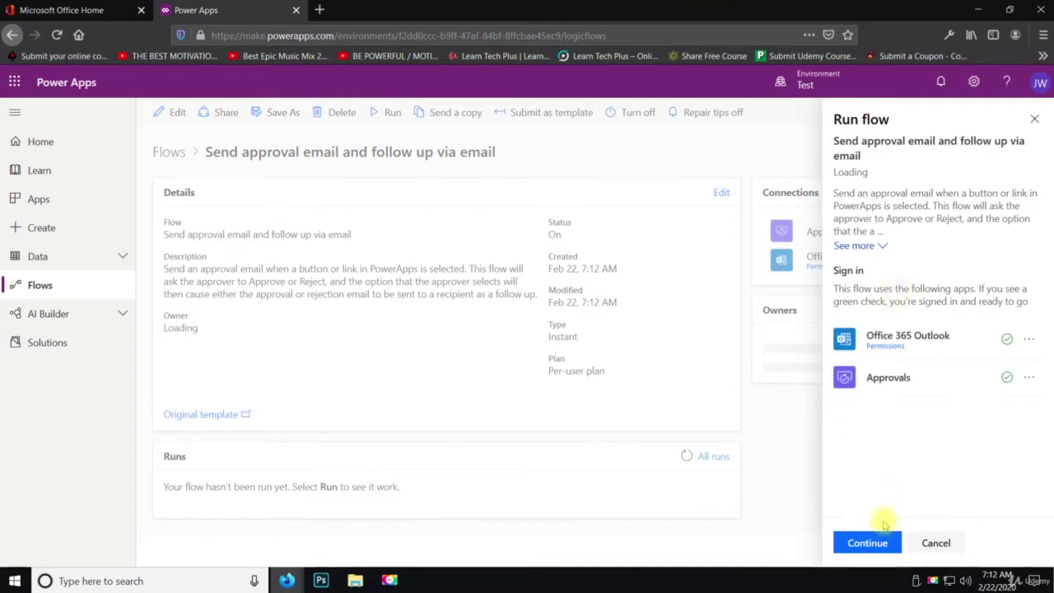
click(868, 541)
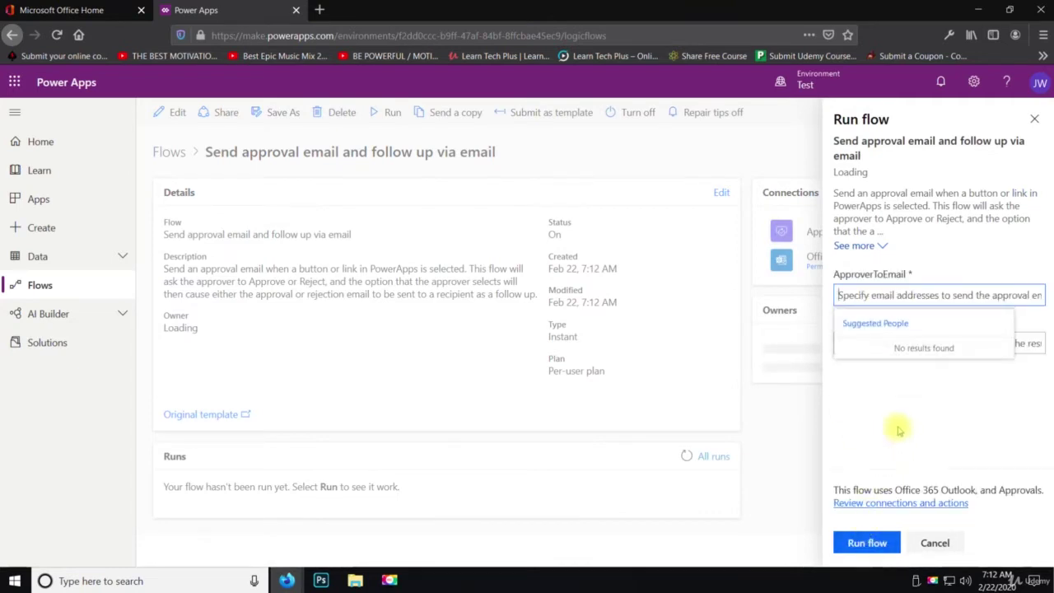
click(902, 286)
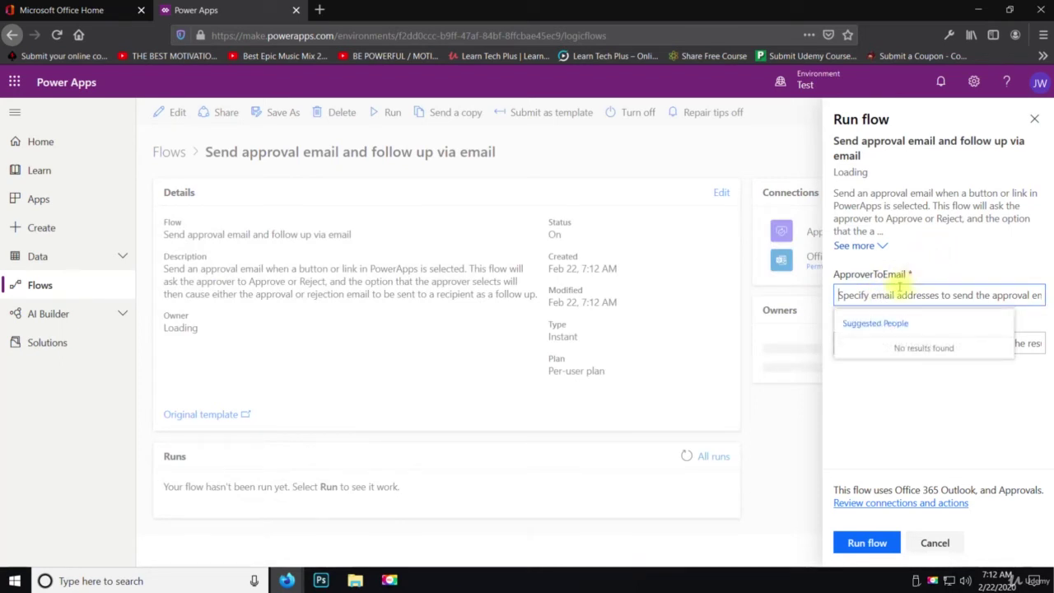
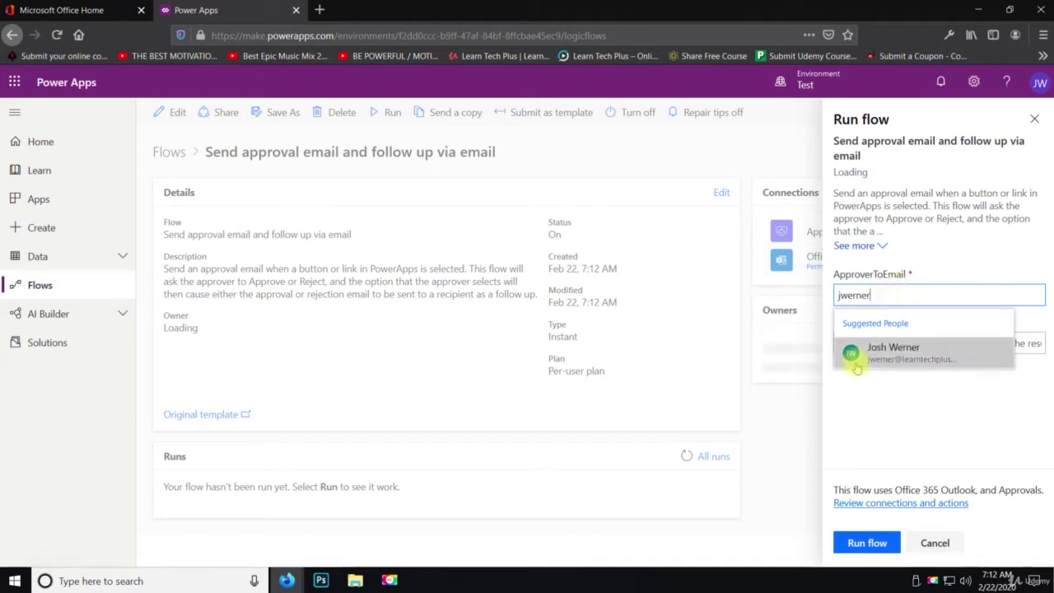
click(861, 354)
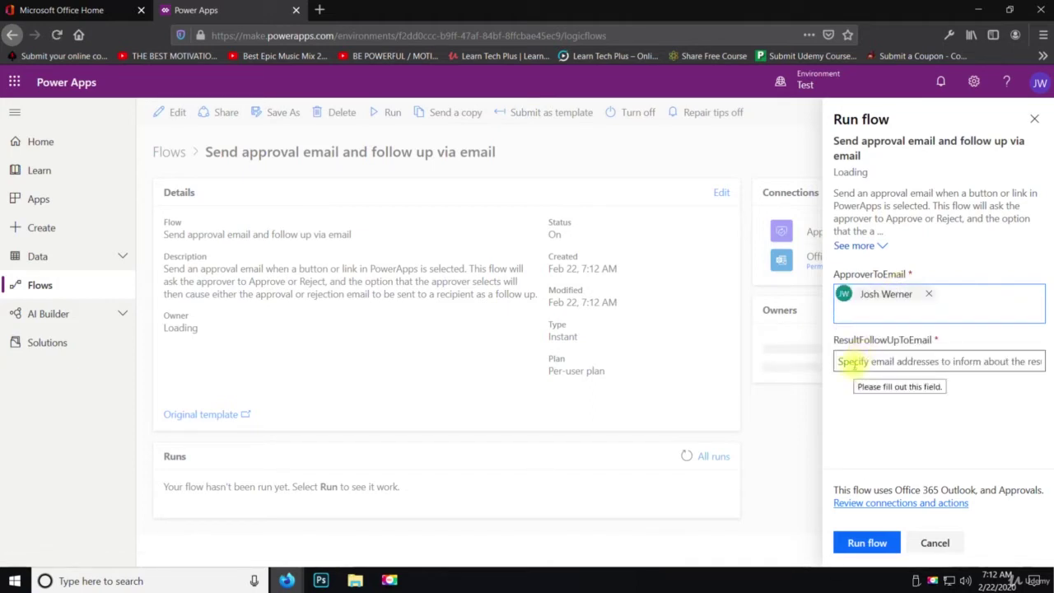
Choose the same person as follow-up recipient, run the flow, and open its runs page
click(853, 365)
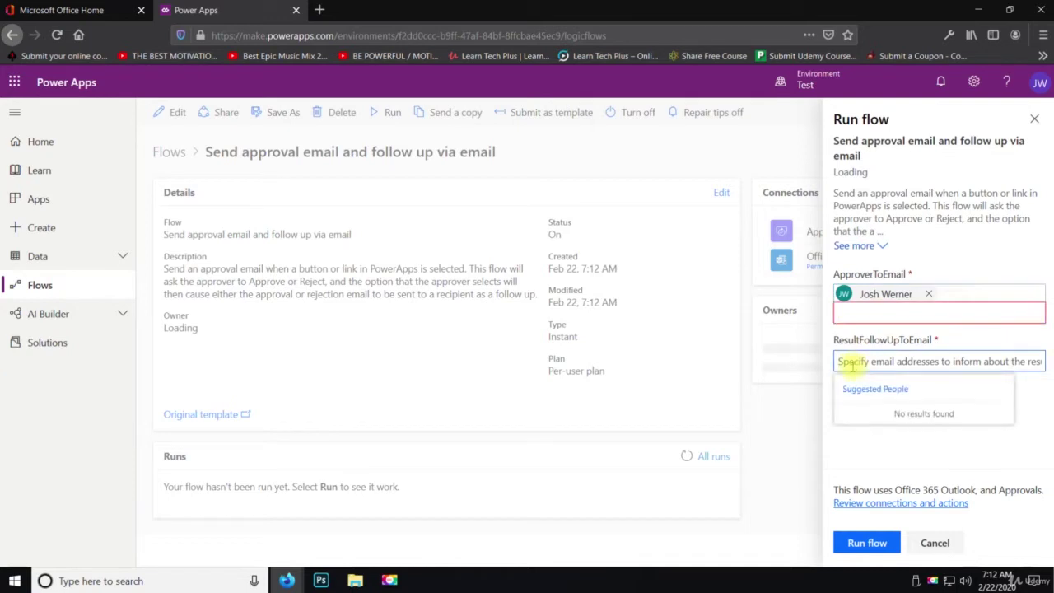
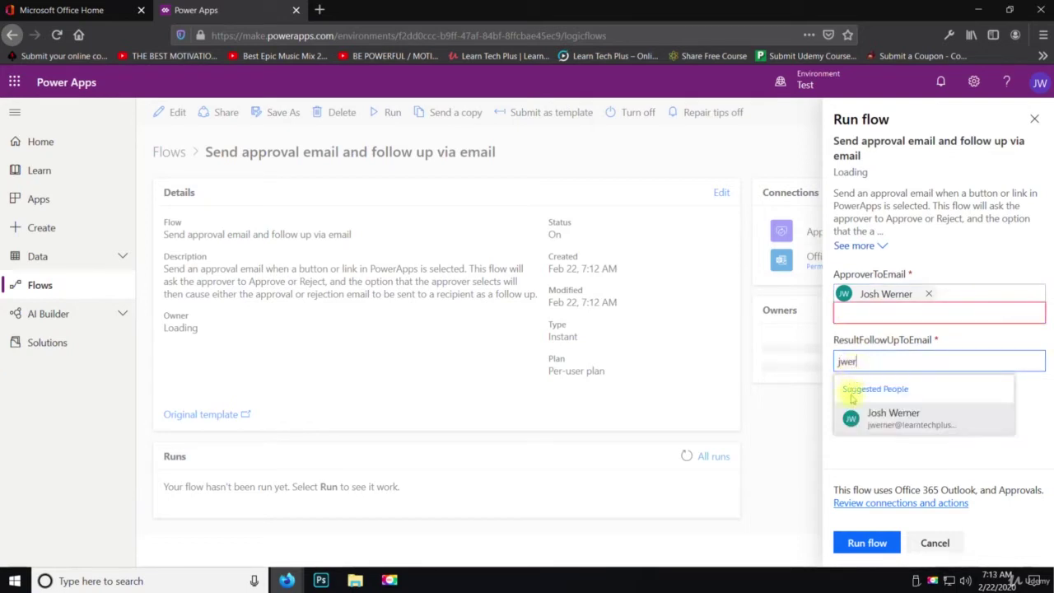
click(851, 408)
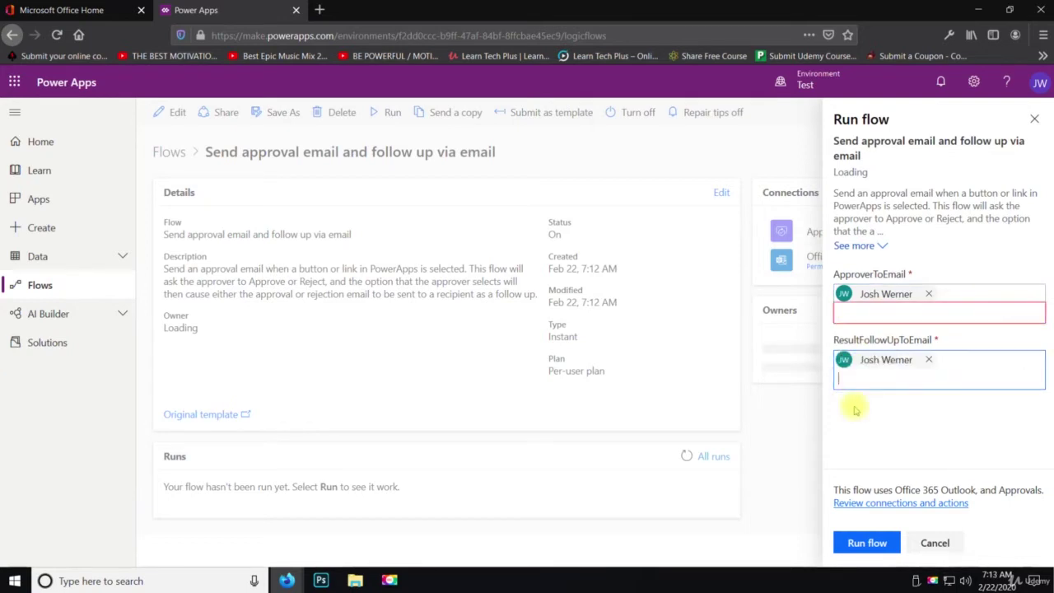
right_click(852, 405)
click(849, 405)
click(870, 542)
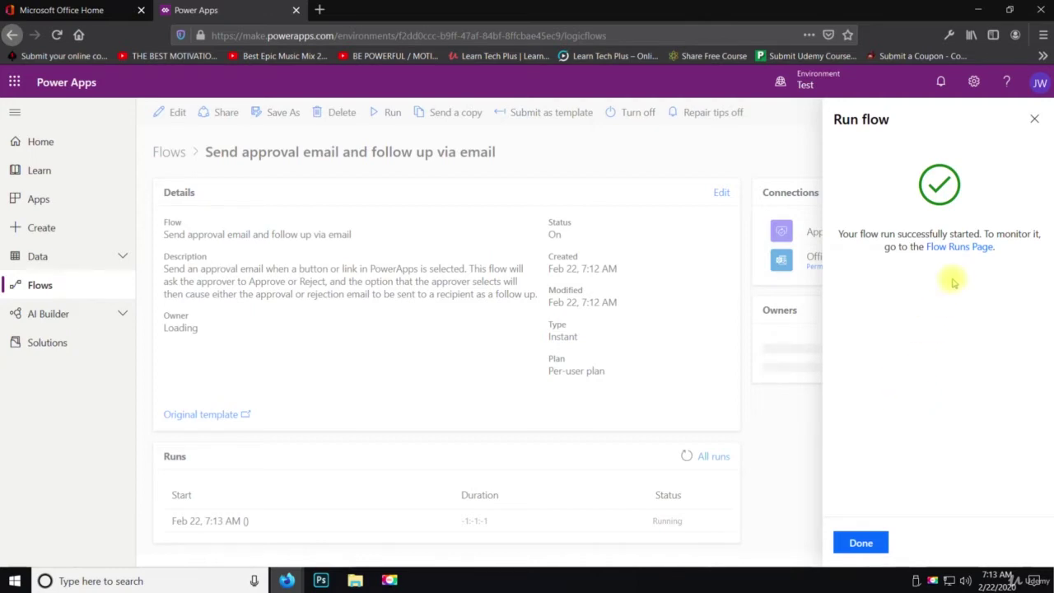
click(958, 247)
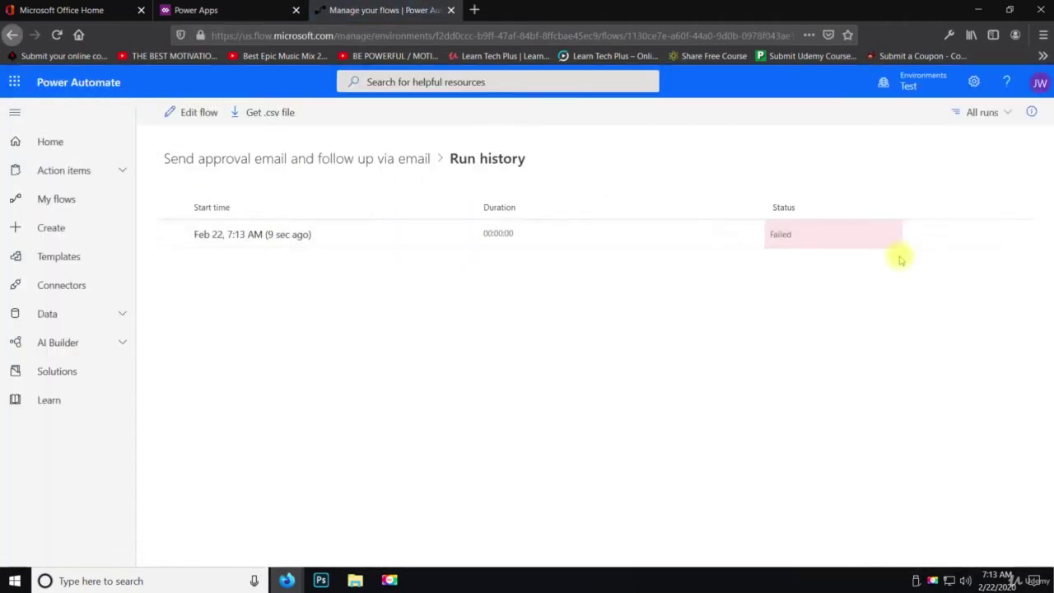
Open the flow's run history and inspect the failed run's details
click(451, 10)
click(863, 543)
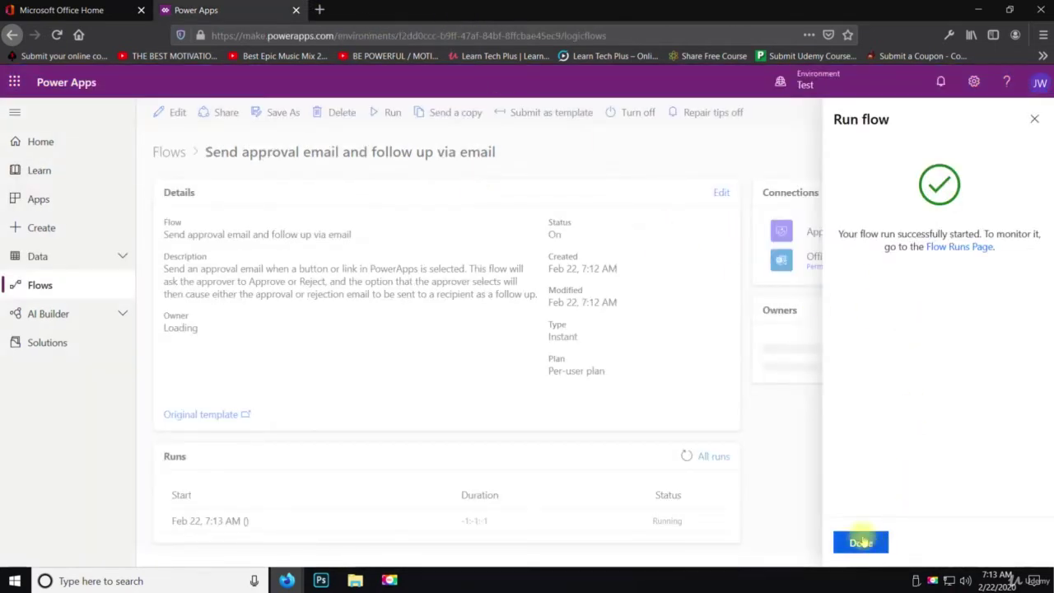
click(712, 456)
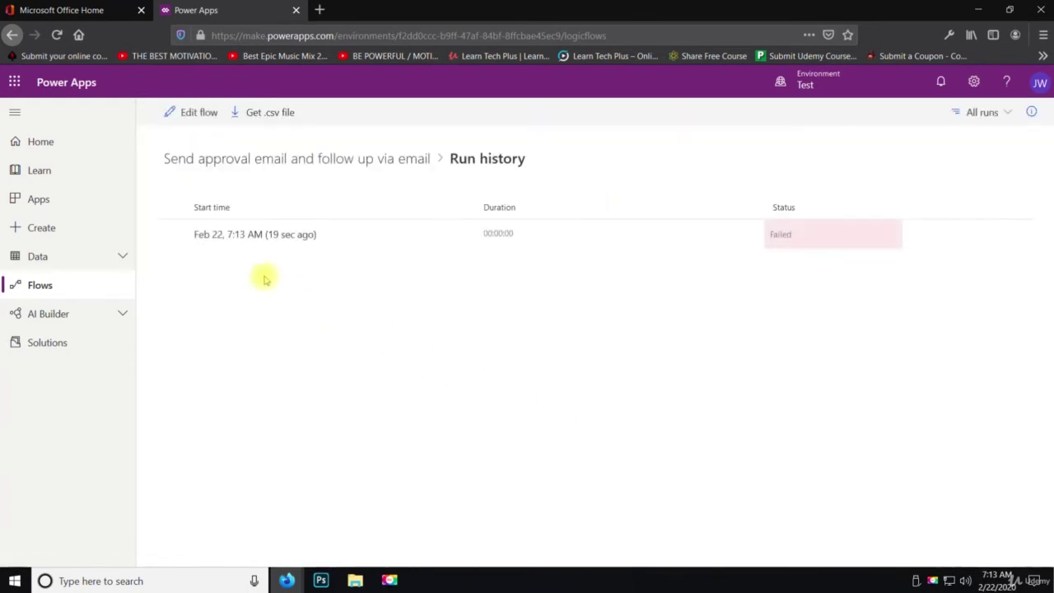
click(298, 239)
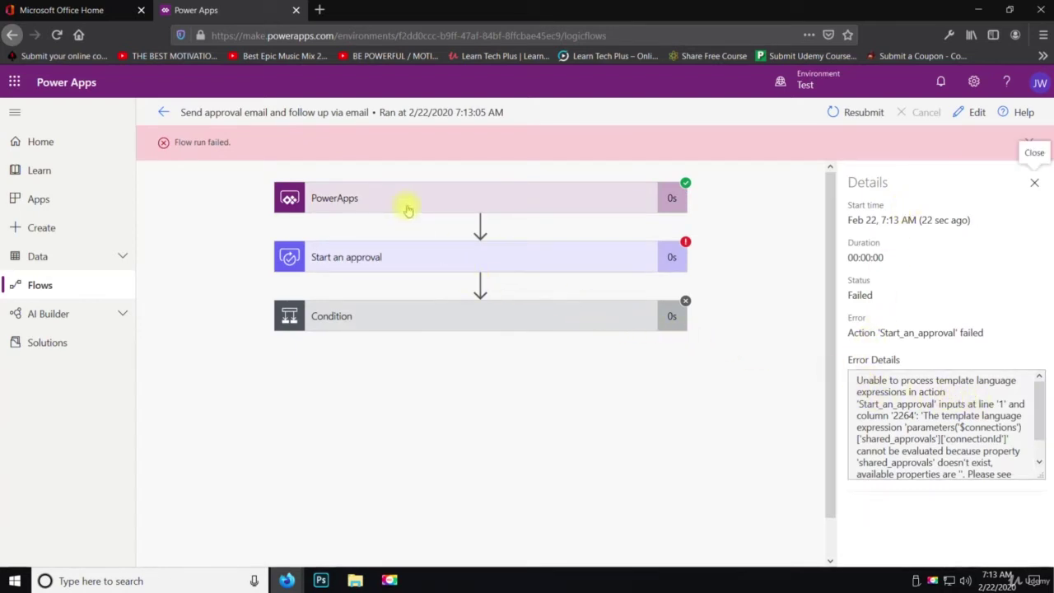
scroll(939, 428, down, 2)
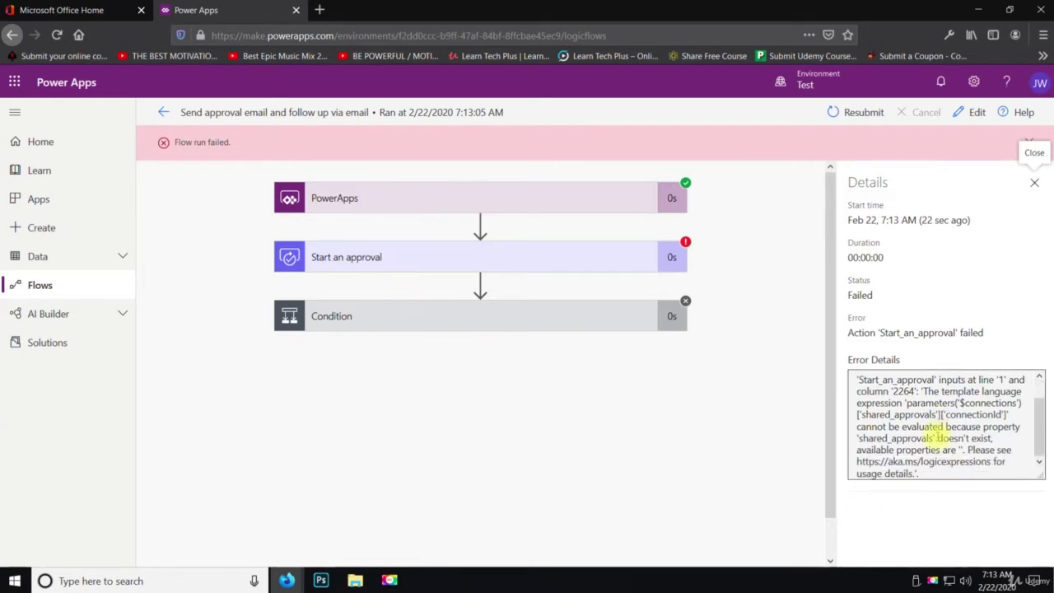
scroll(939, 428, up, 2)
click(1035, 183)
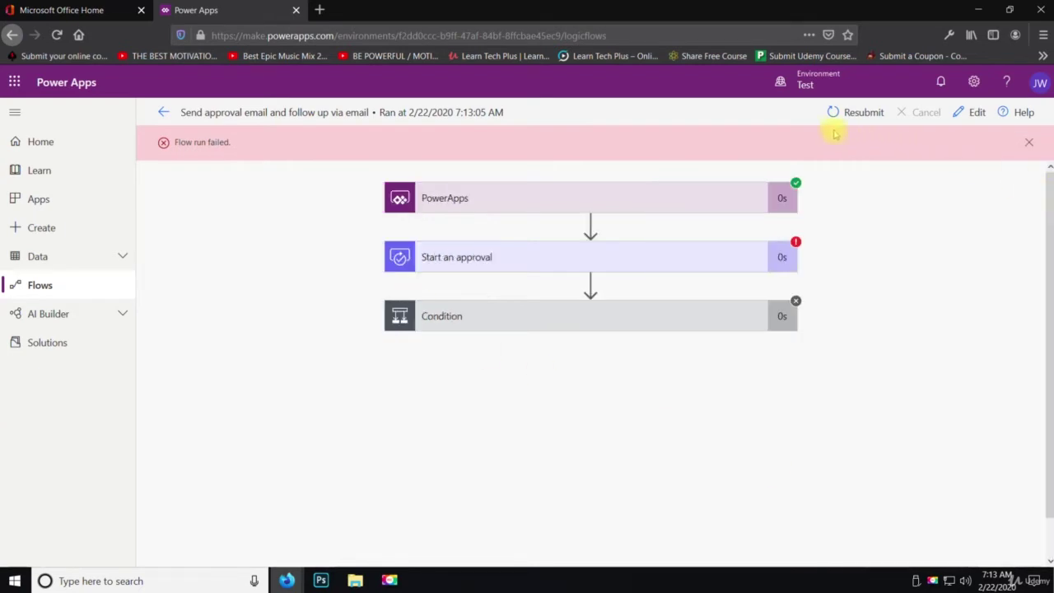
Resubmit the failed run, then close the new run's details and the 'Flow run failed' notice
click(844, 113)
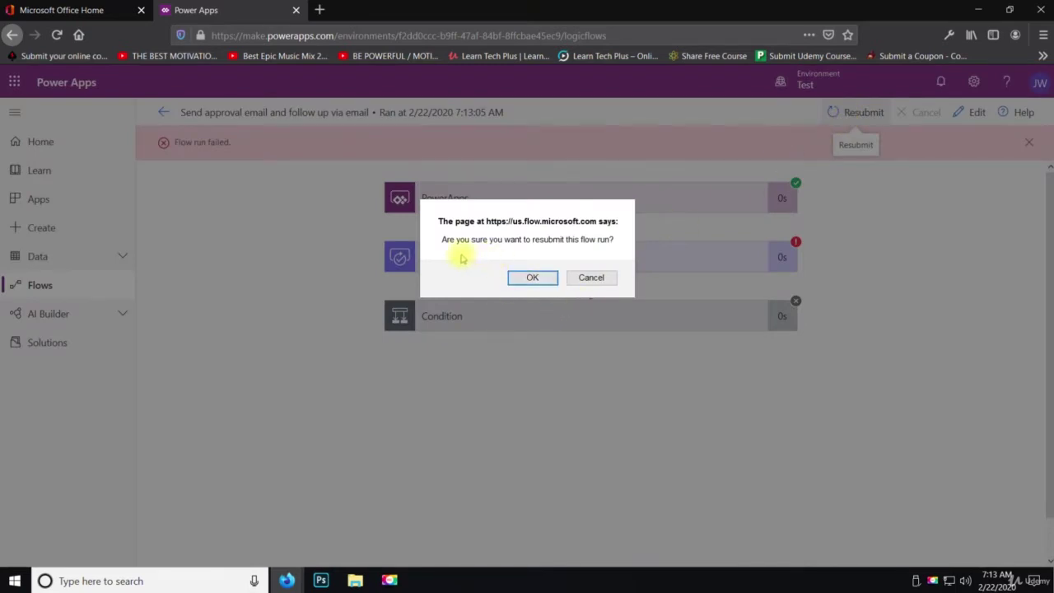
click(531, 279)
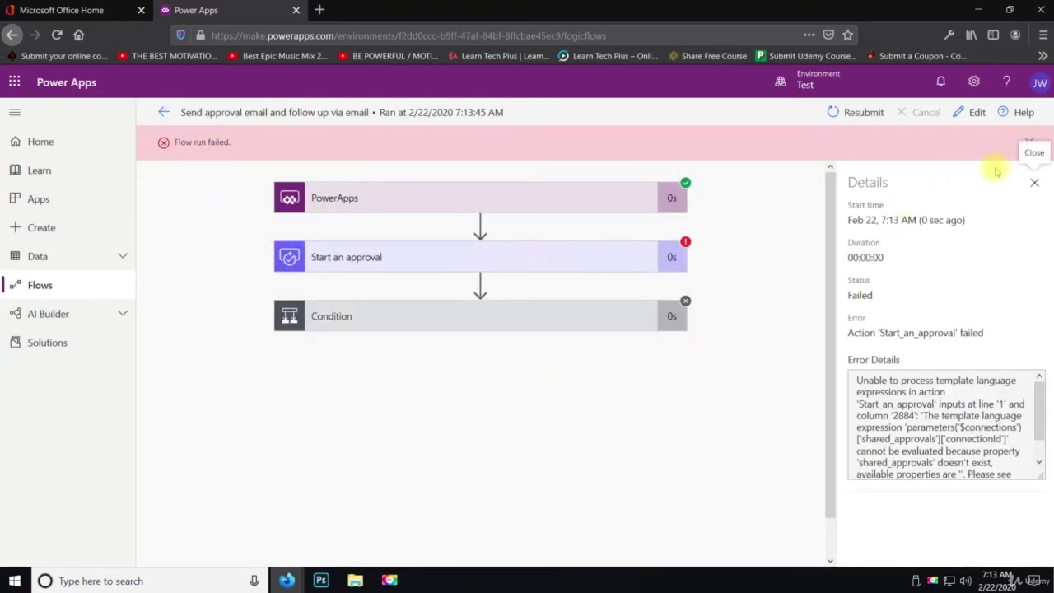
click(1034, 182)
click(1029, 144)
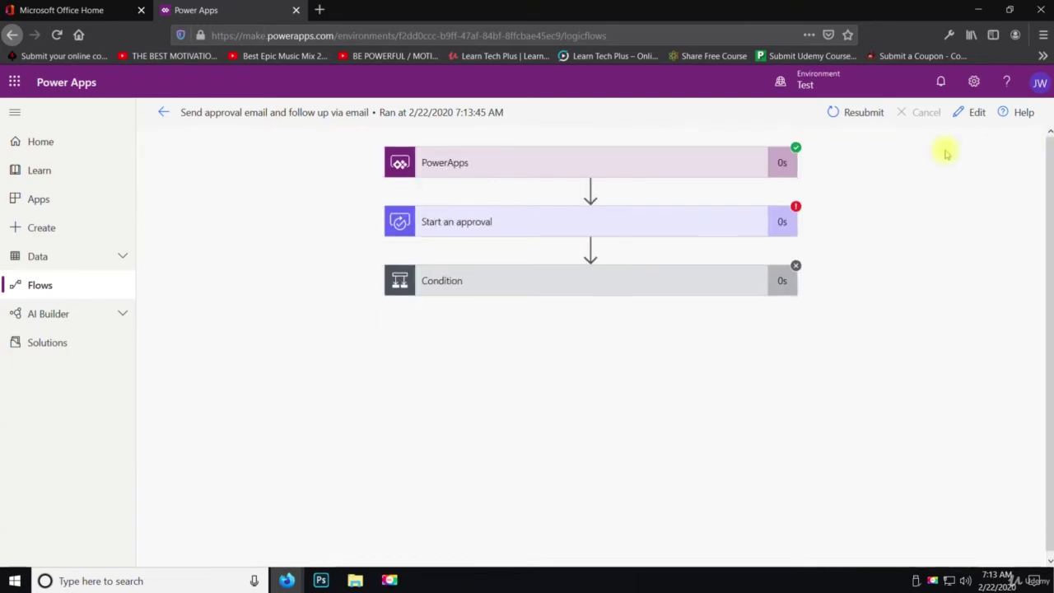
Create a blank automated flow 'Sharepoint File Creation' triggered by SharePoint 'When an item is created'
click(158, 113)
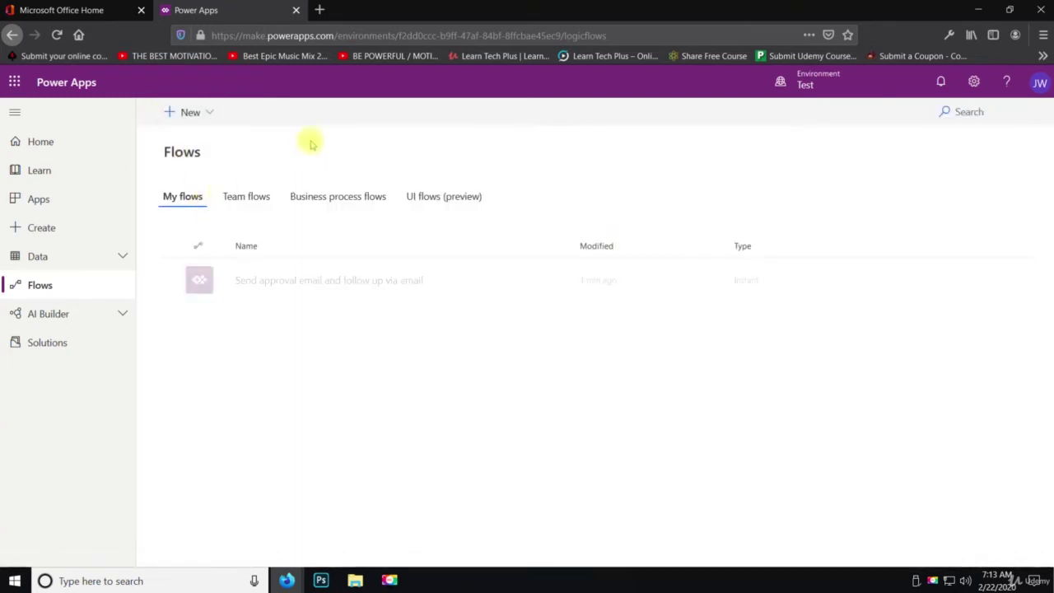
click(208, 116)
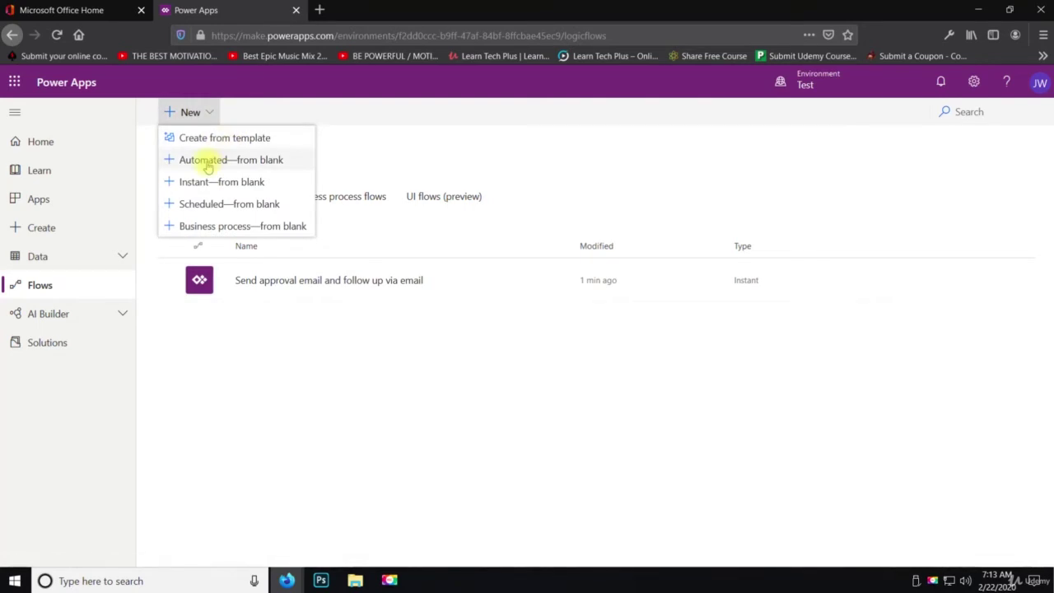
click(208, 166)
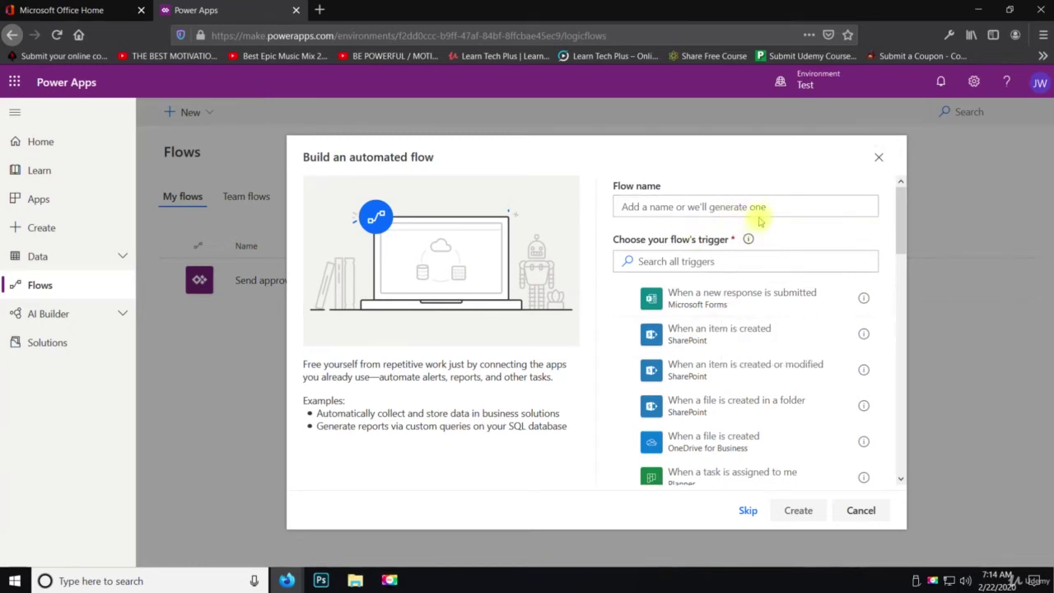
mouse_move(747, 238)
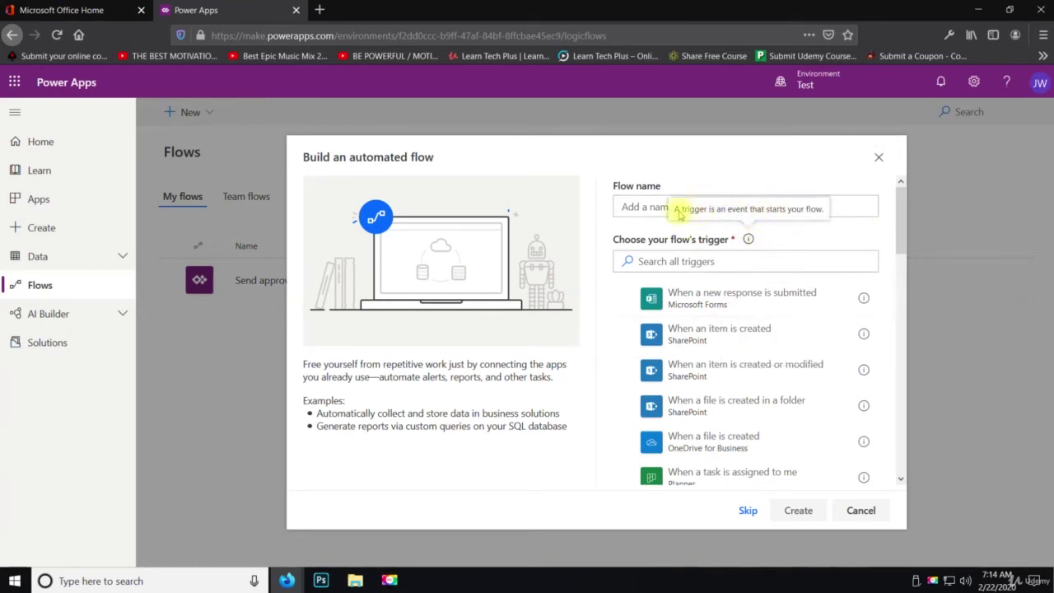
click(635, 206)
text(S)
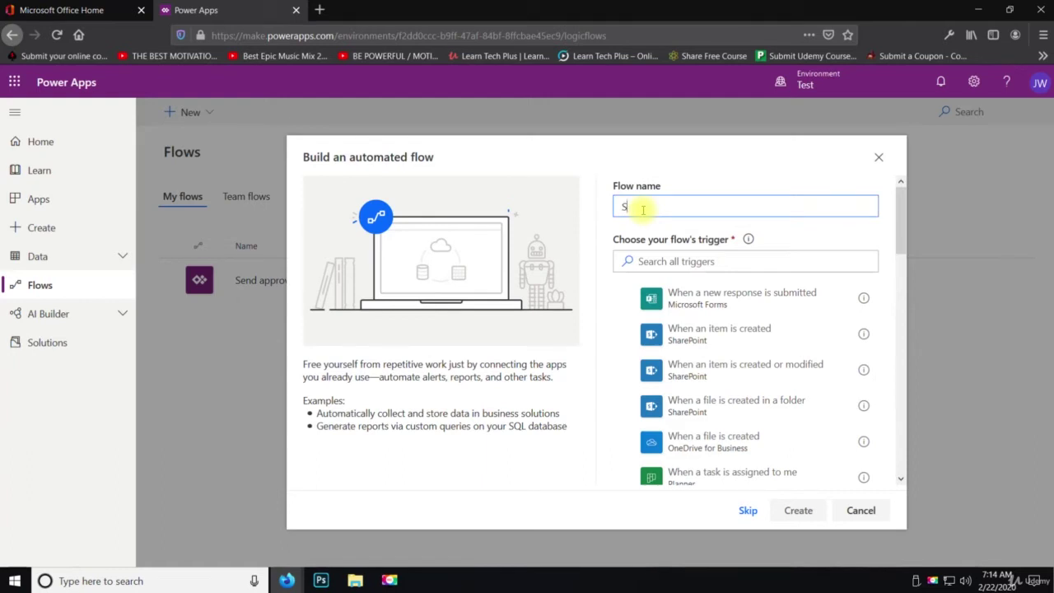
text(harepoint File Creation)
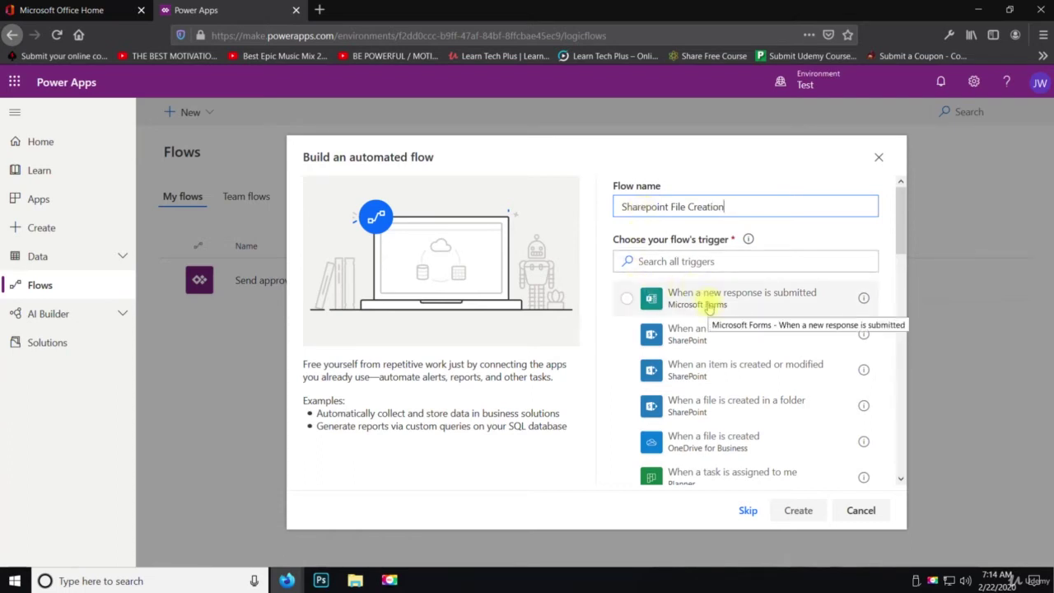
click(706, 338)
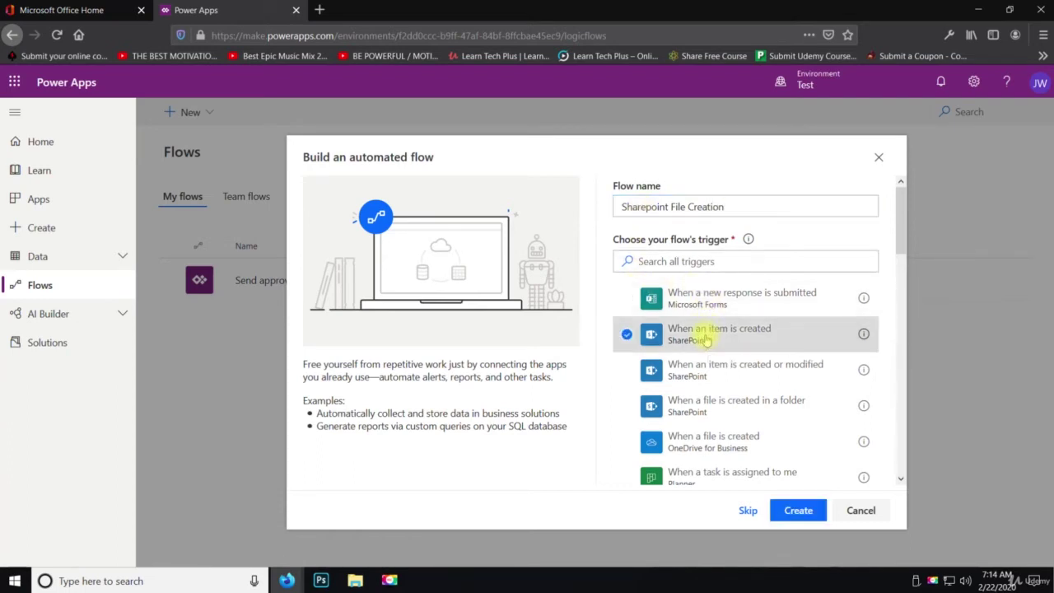
click(791, 509)
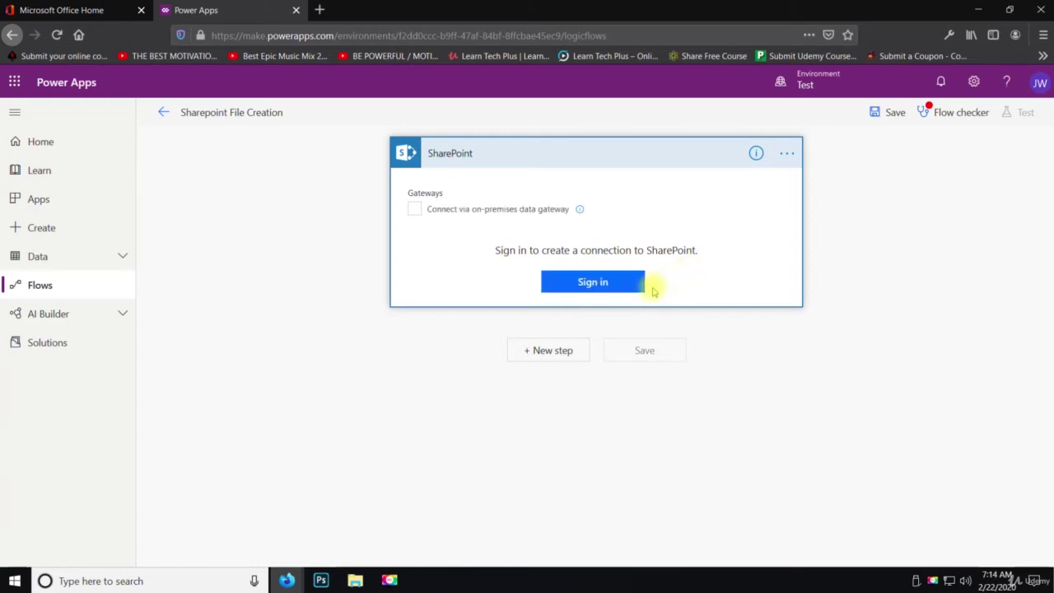
Sign in to SharePoint, dismiss the tip, and delete the trigger card from the flow
click(647, 284)
click(573, 279)
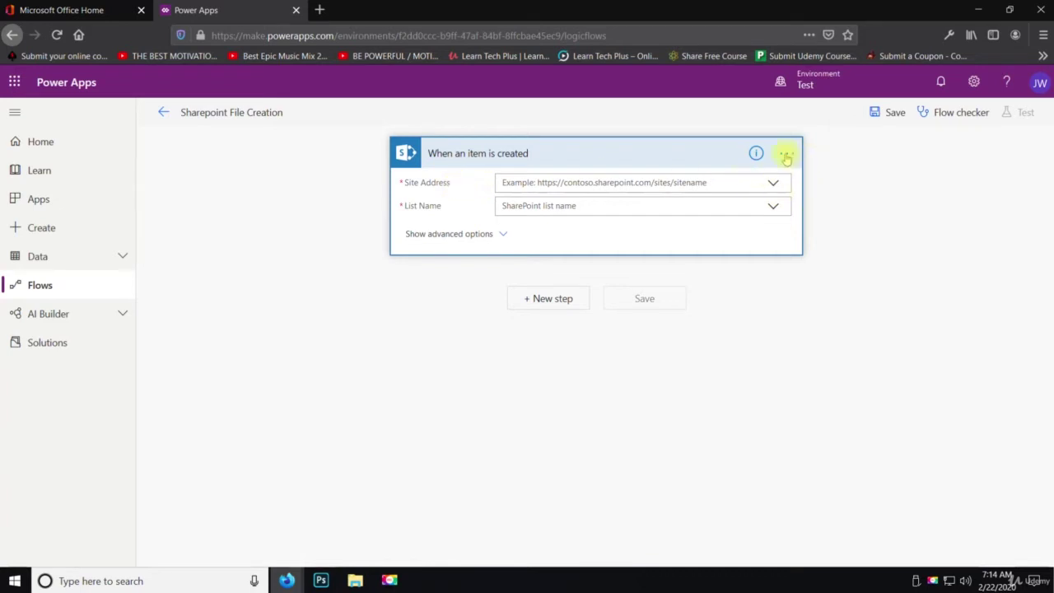
click(787, 157)
click(842, 304)
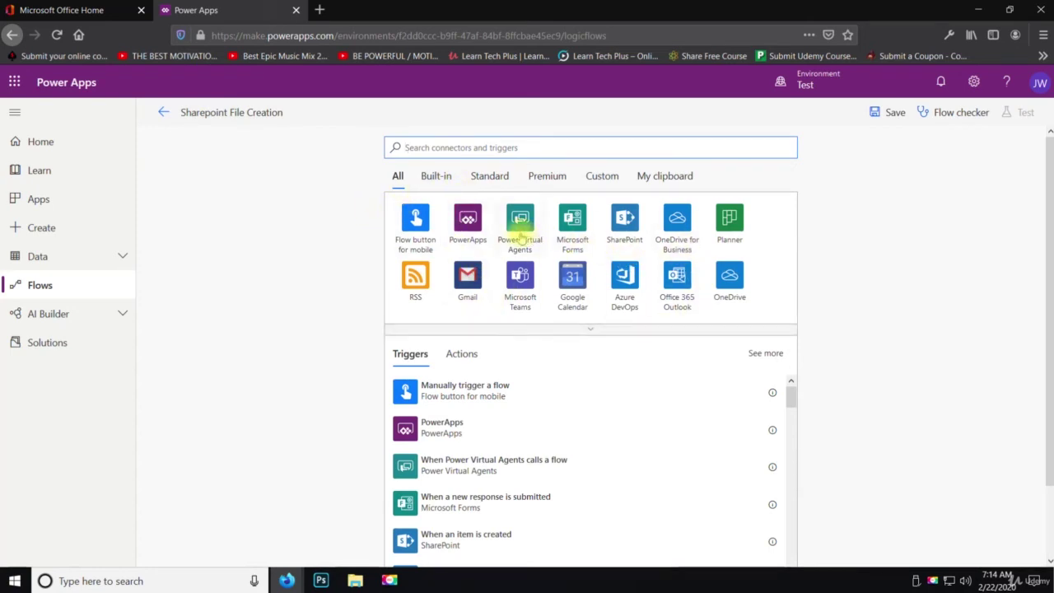
Expand the full connector list and scroll through the available triggers
click(590, 332)
scroll(588, 334, down, 3)
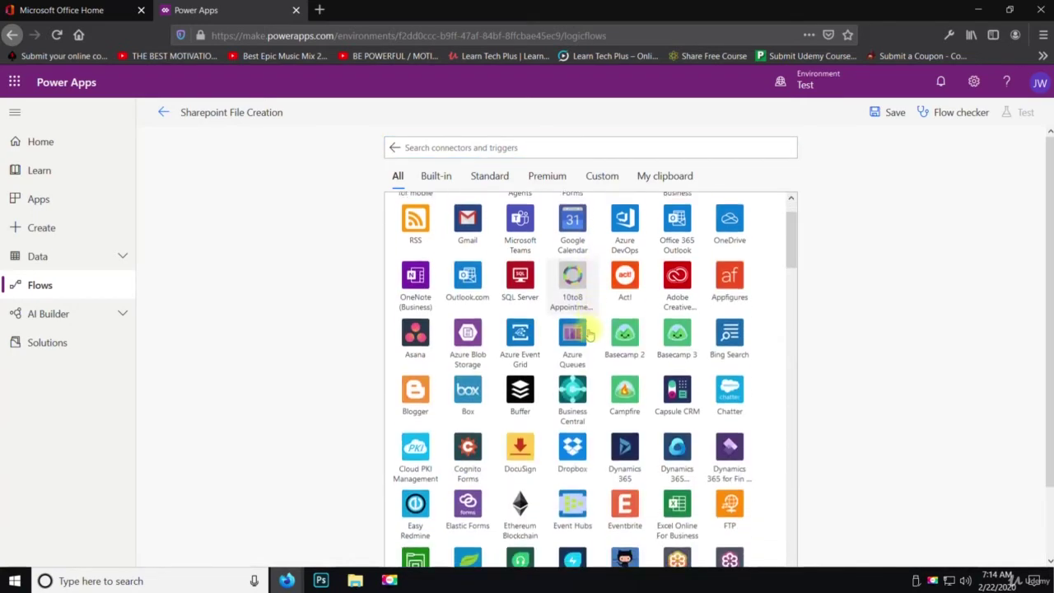
scroll(588, 334, down, 10)
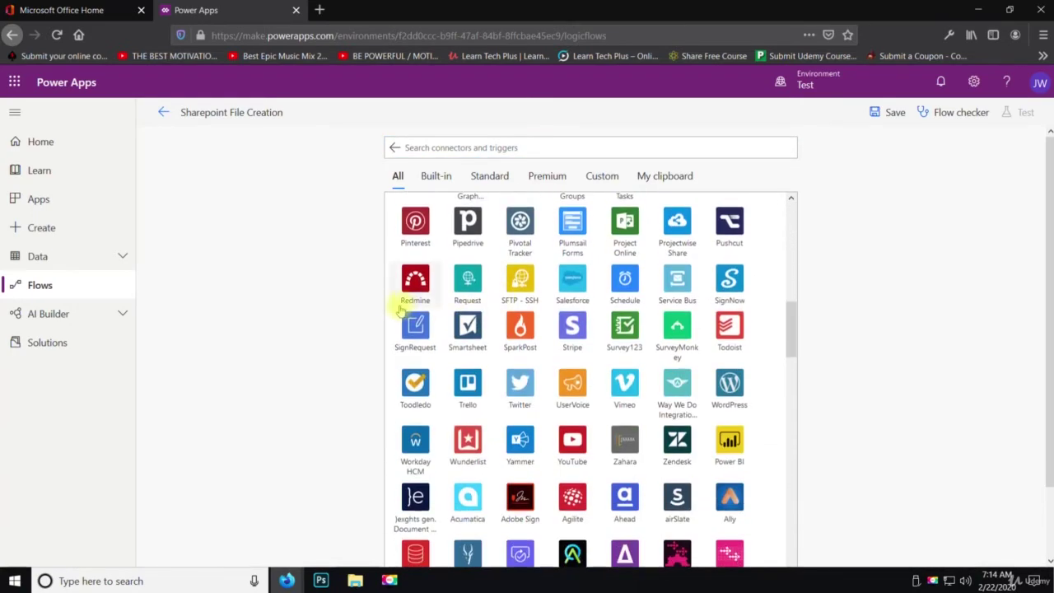
scroll(395, 311, down, 8)
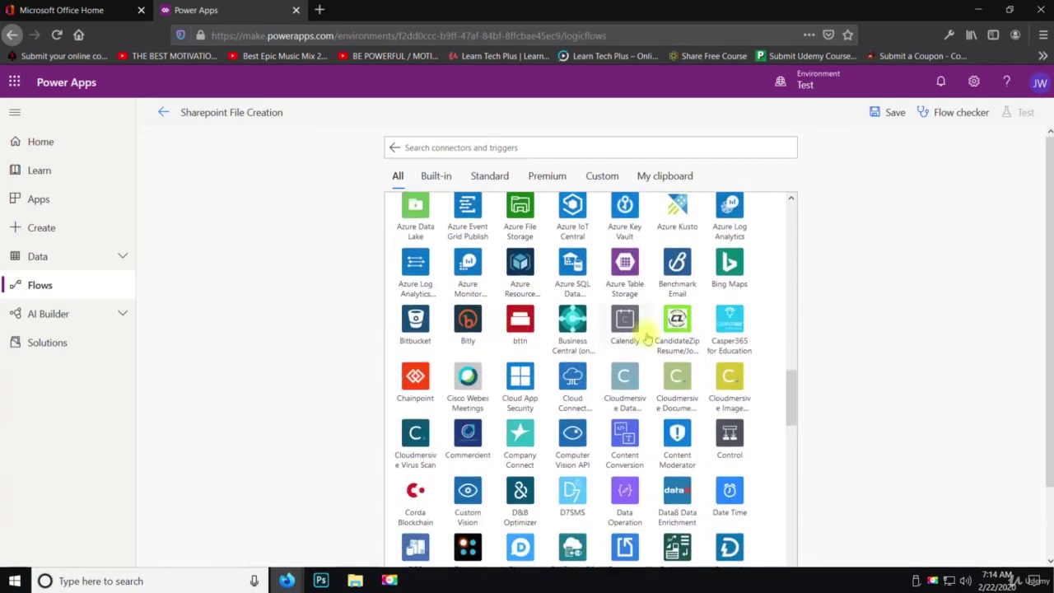
key(F10)
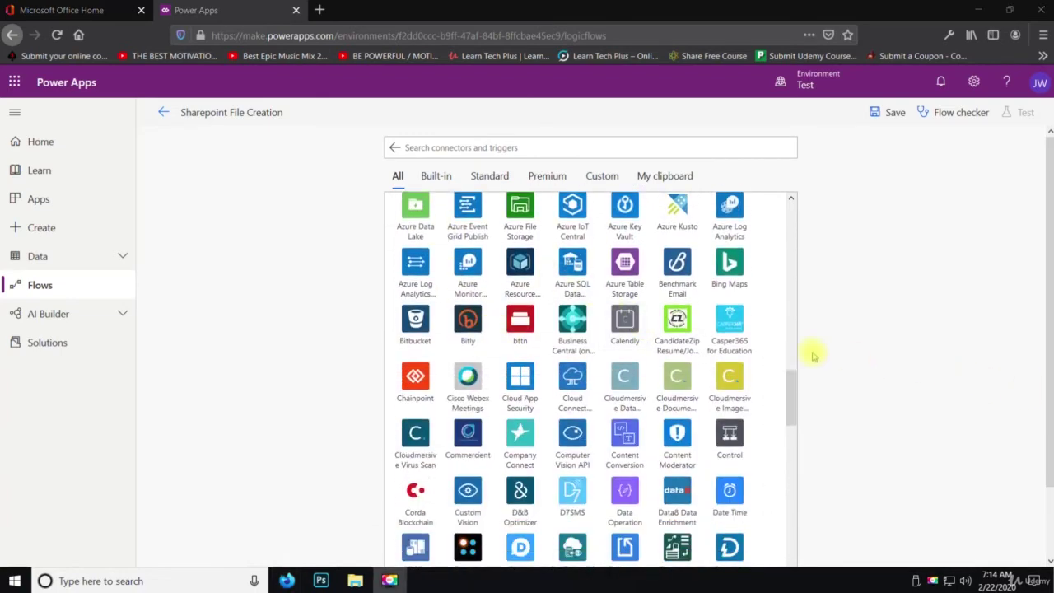
scroll(769, 354, down, 5)
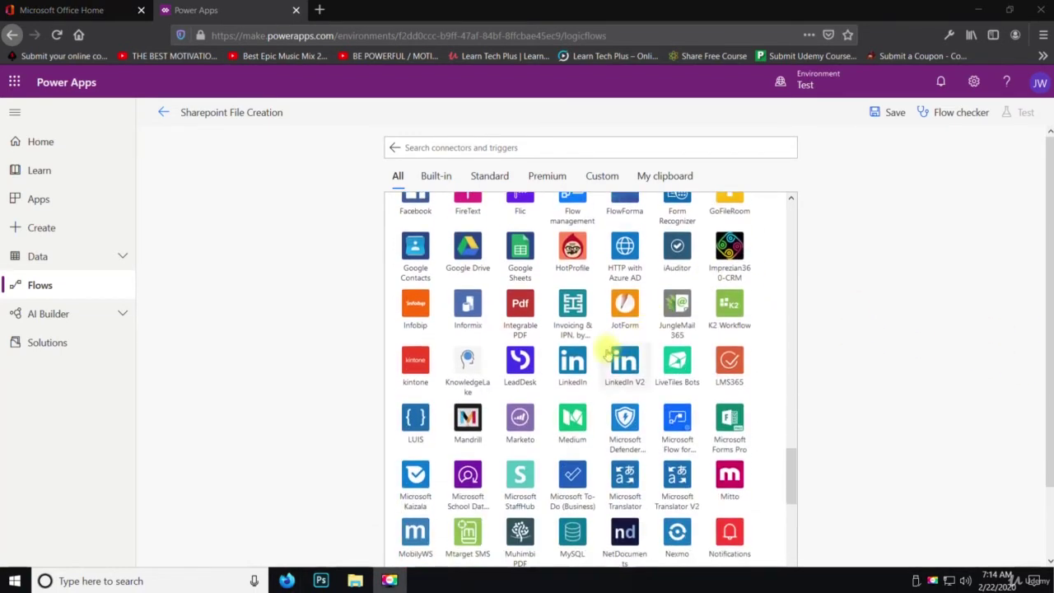
scroll(607, 354, down, 10)
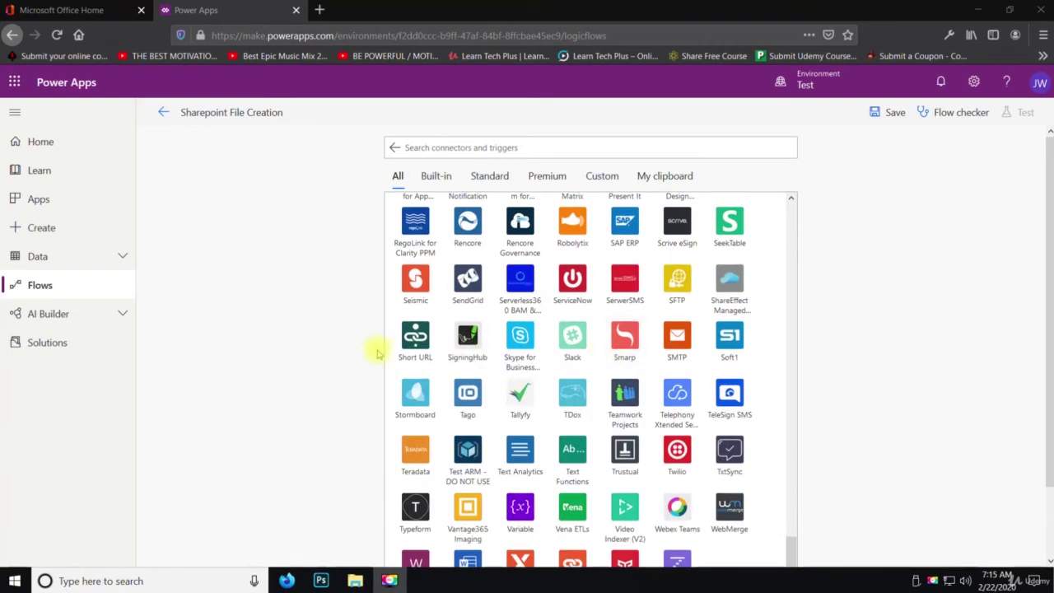
Collapse the connectors, scroll back to the top, and exit the flow editor
click(396, 149)
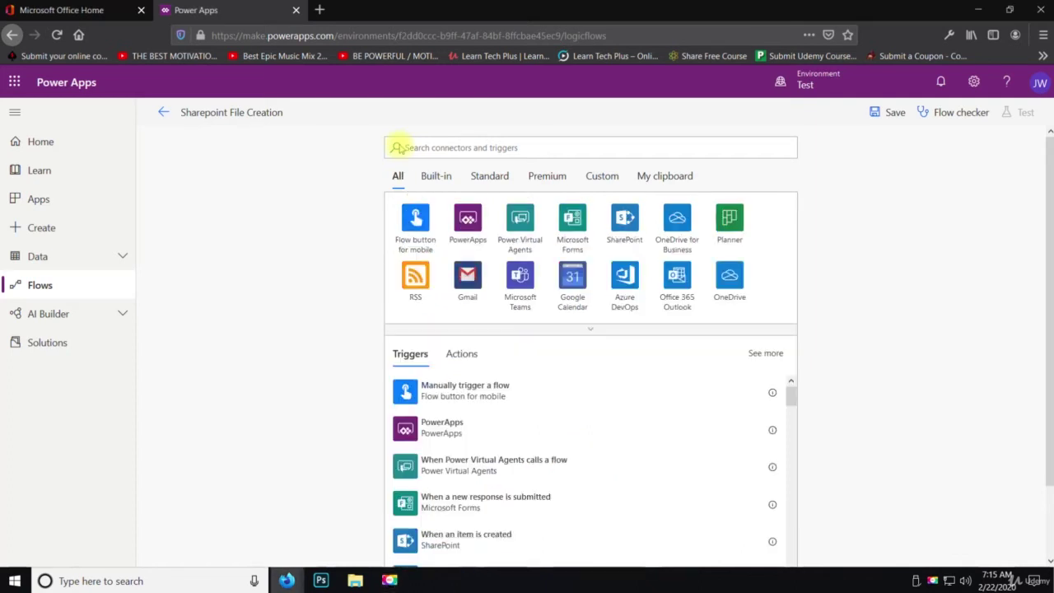
scroll(362, 303, down, 2)
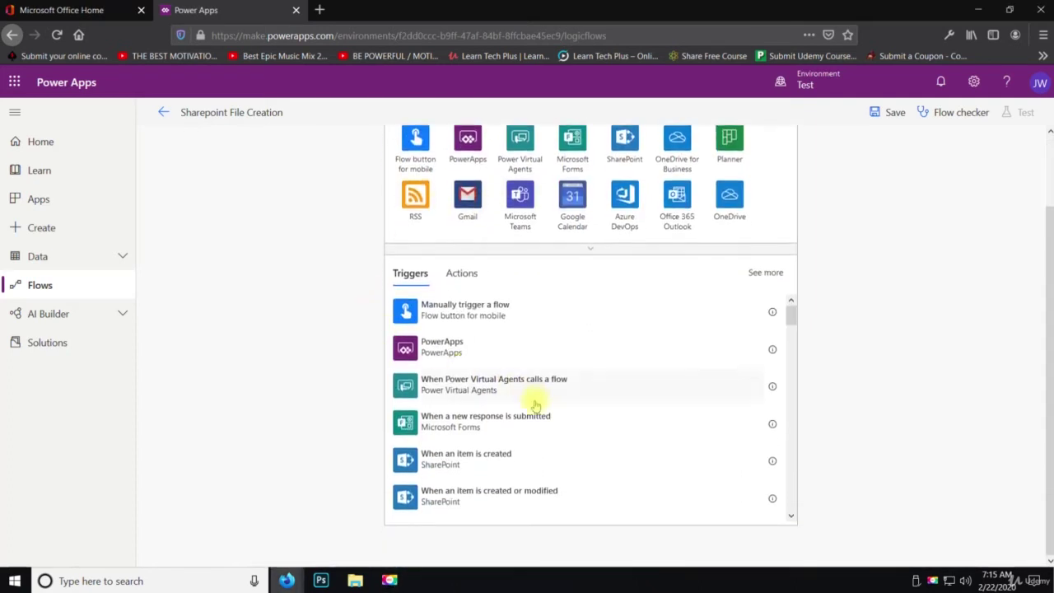
scroll(518, 470, down, 5)
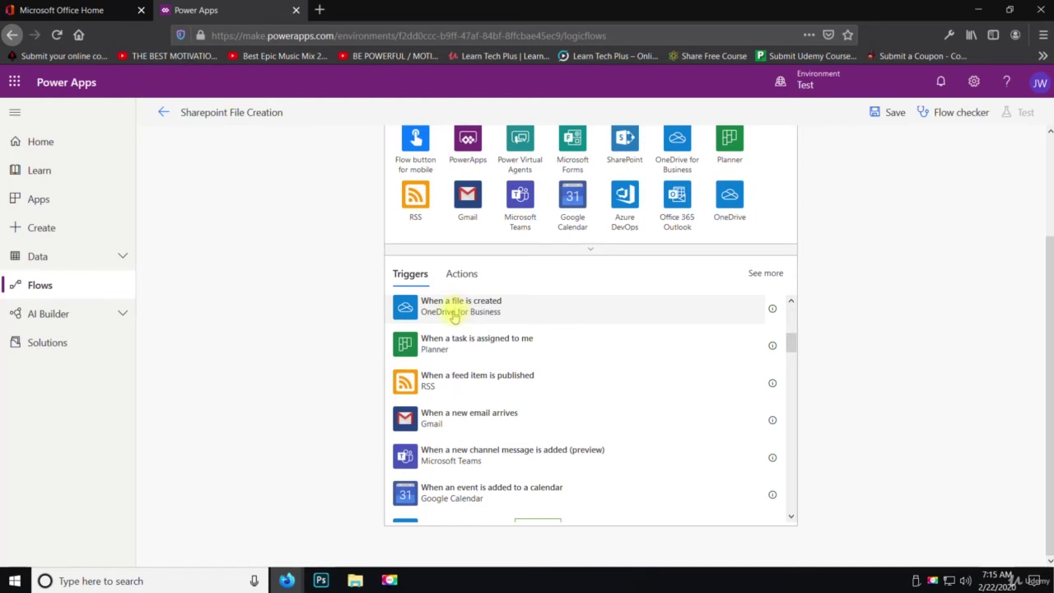
scroll(445, 330, up, 2)
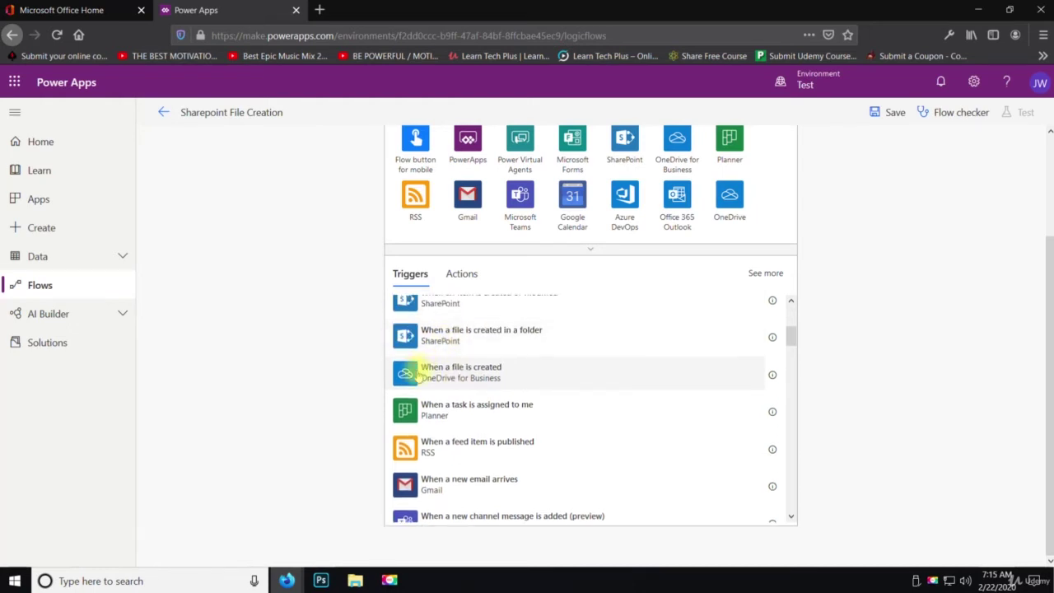
scroll(426, 376, down, 6)
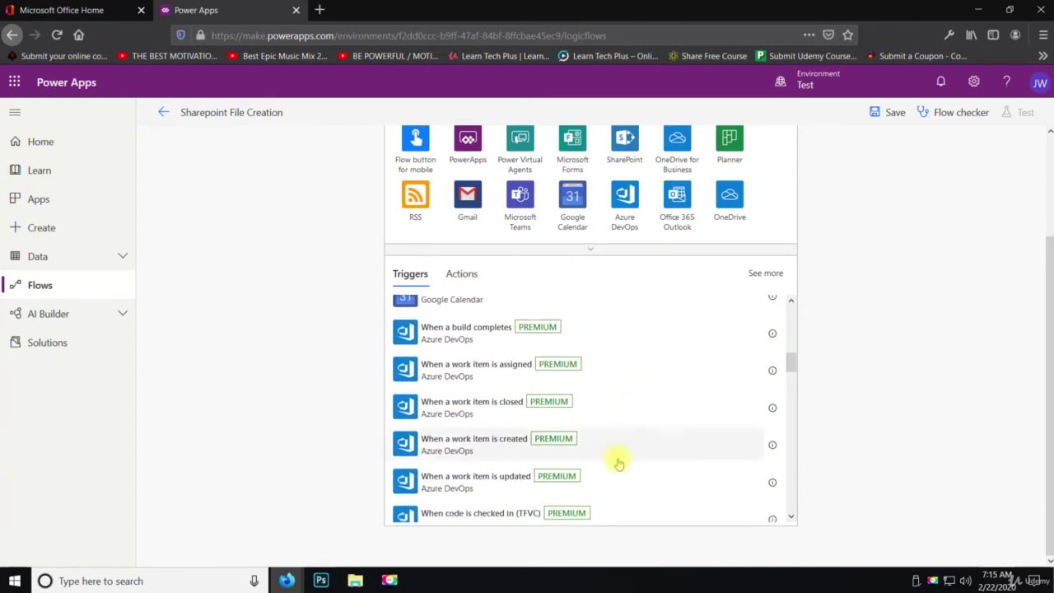
scroll(616, 461, up, 8)
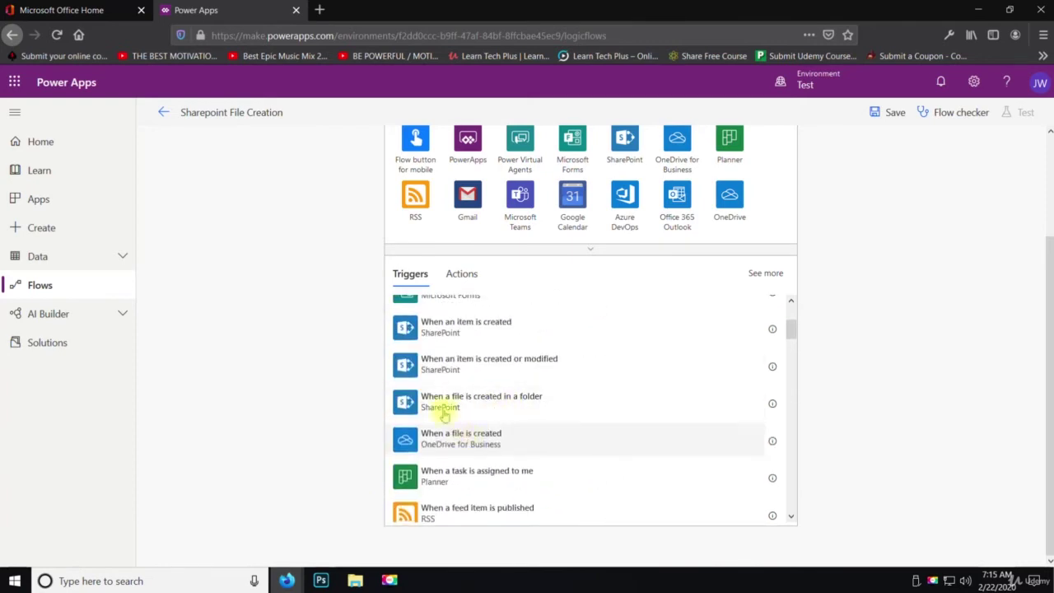
scroll(210, 198, up, 3)
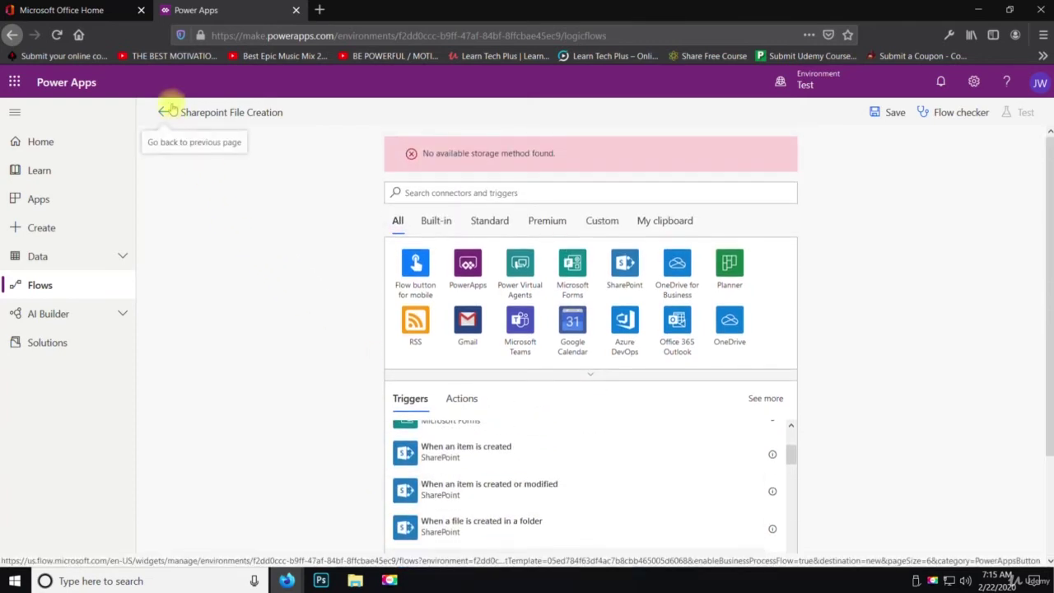
click(165, 113)
Leave without saving and create a blank automated flow with OneDrive's 'When a file is created' trigger
click(547, 289)
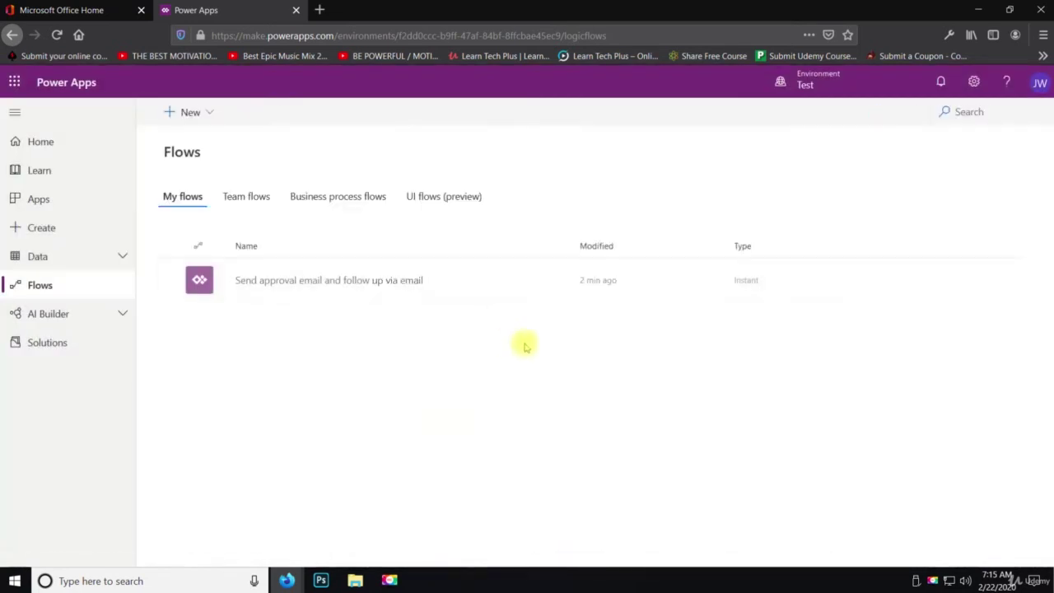
click(201, 113)
click(202, 163)
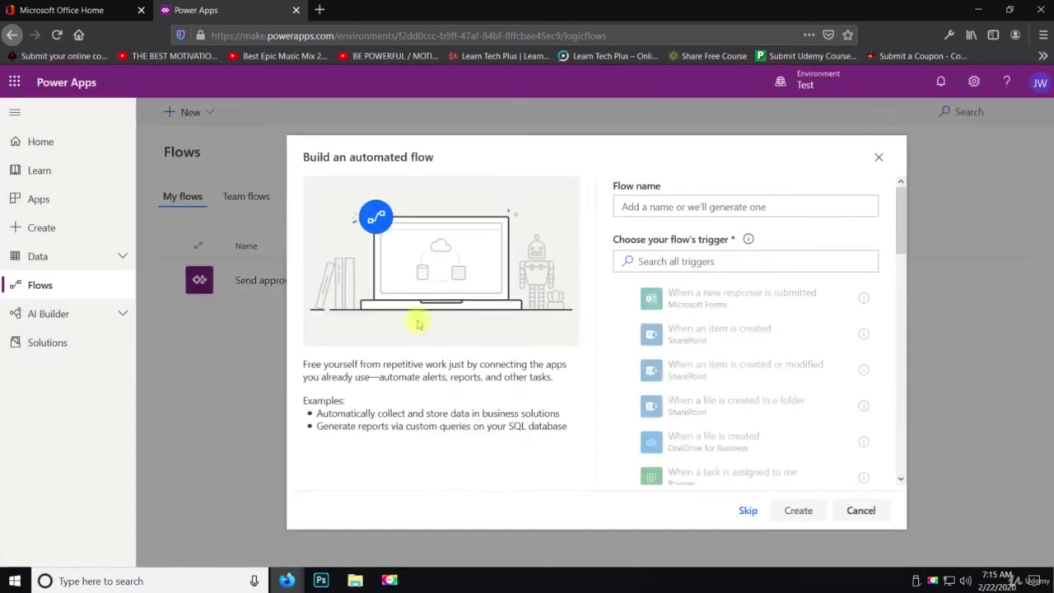
scroll(718, 400, down, 2)
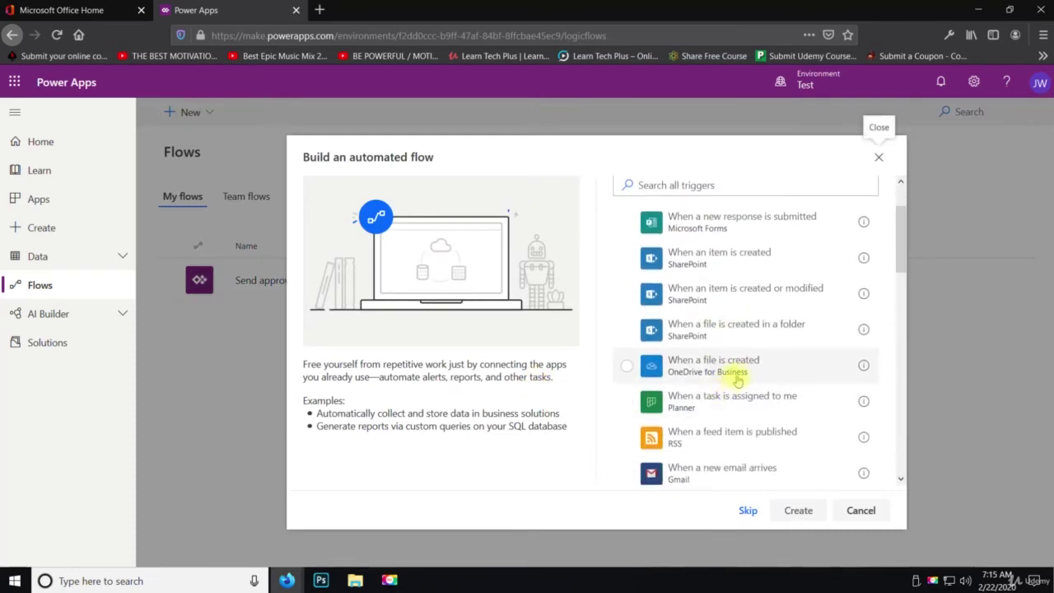
click(732, 373)
click(798, 511)
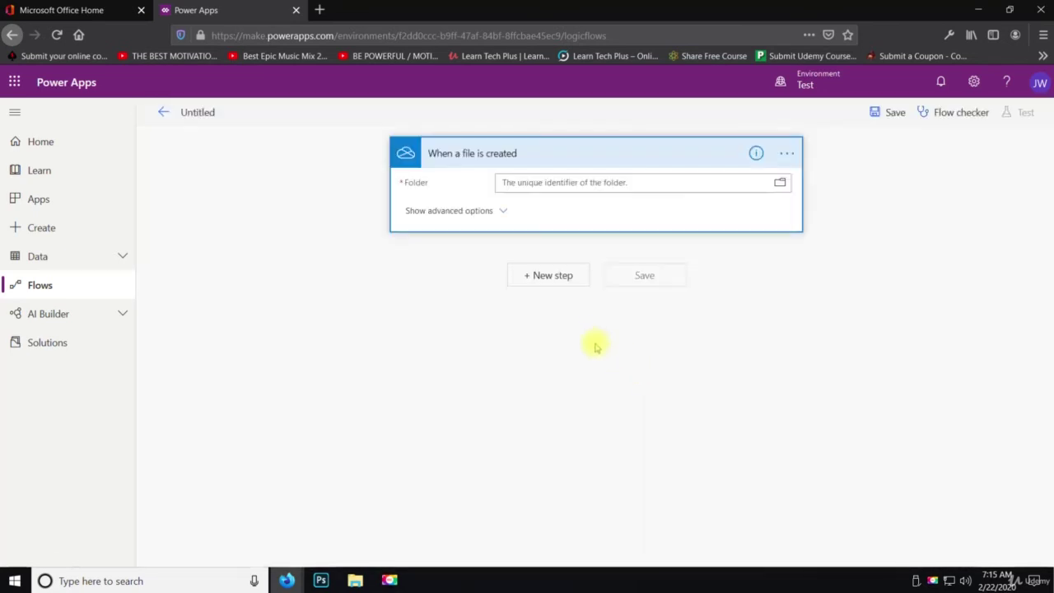
Set the trigger's watched OneDrive folder to /Sample
click(780, 185)
click(964, 229)
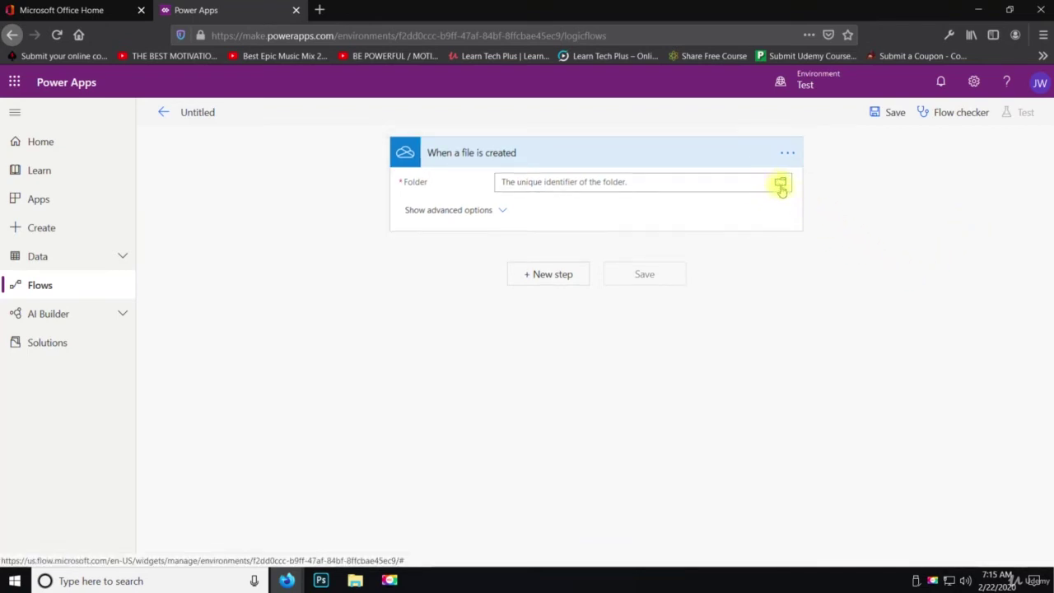
click(781, 187)
click(949, 219)
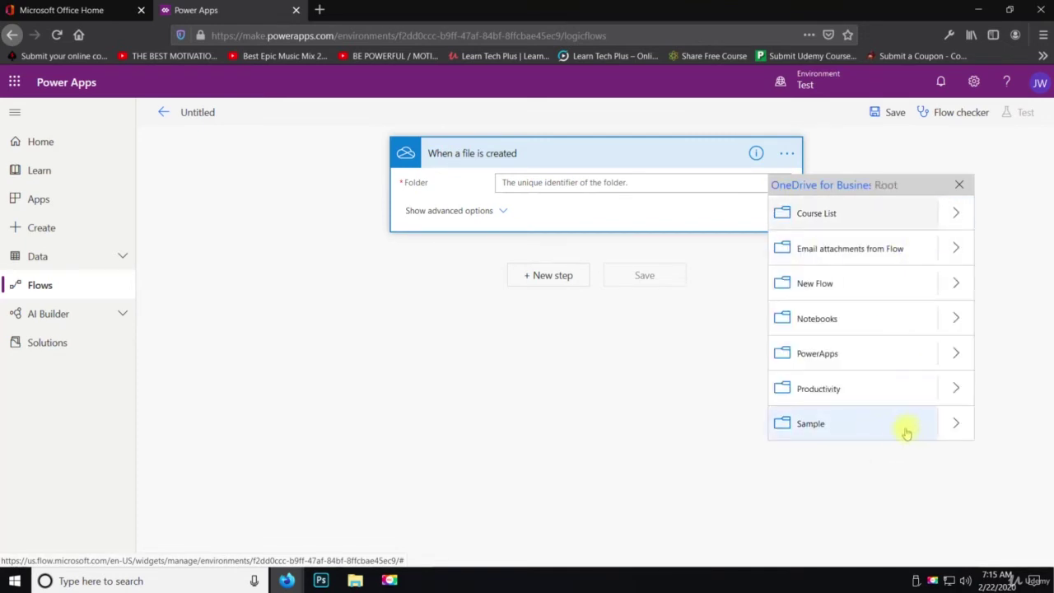
click(906, 433)
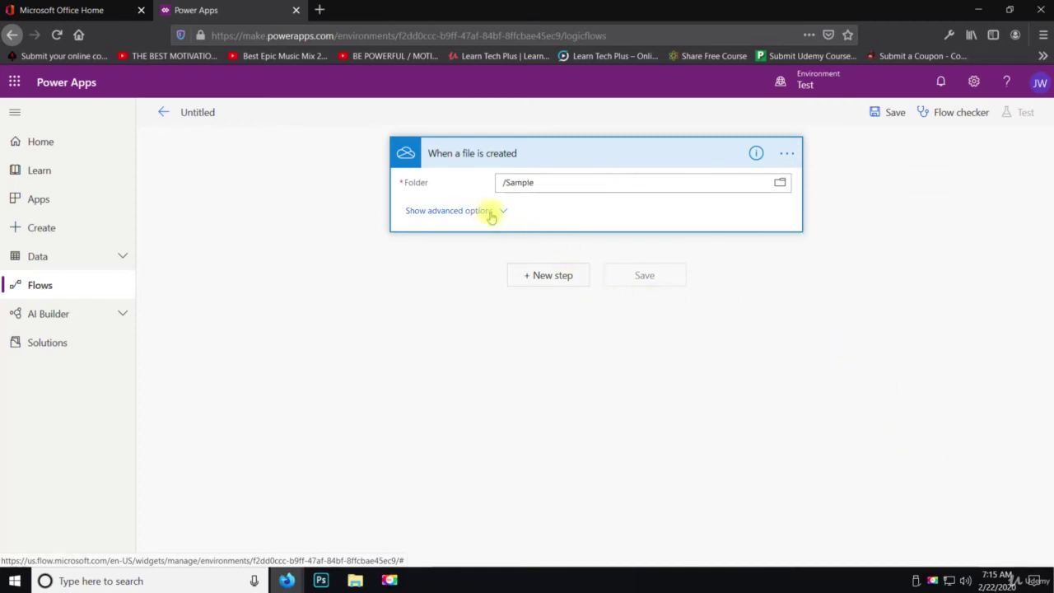
click(546, 280)
Browse the Mail connector's actions and triggers, then return to the connector list
click(583, 317)
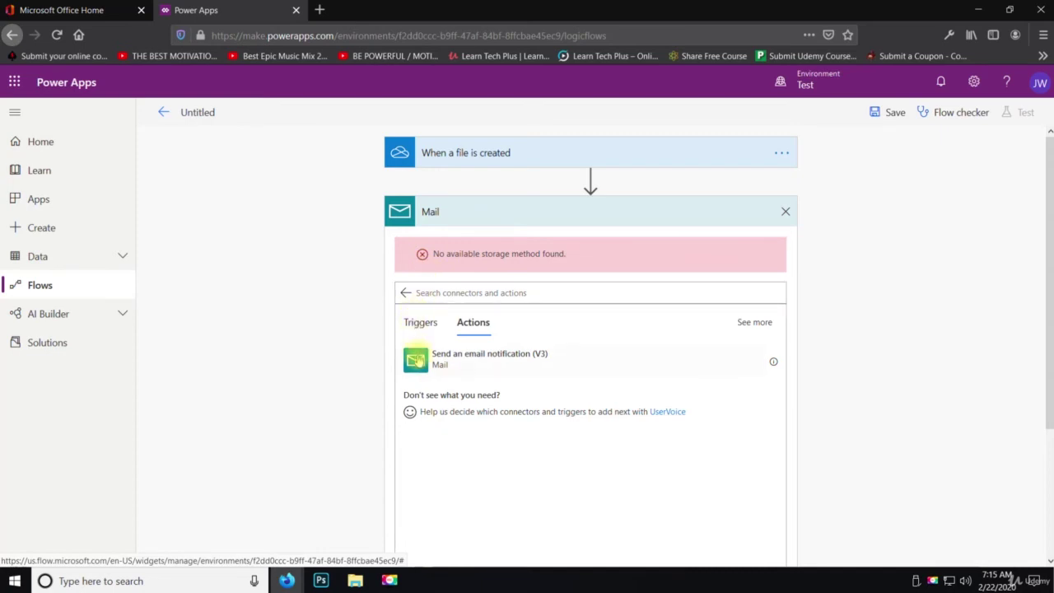
scroll(511, 358, down, 2)
scroll(461, 321, up, 2)
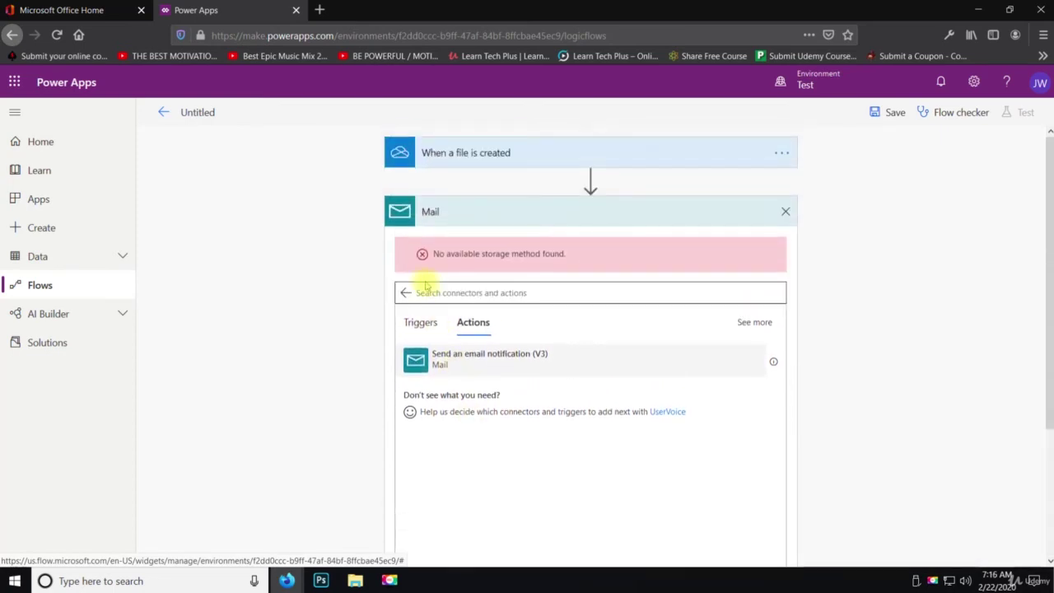
click(416, 324)
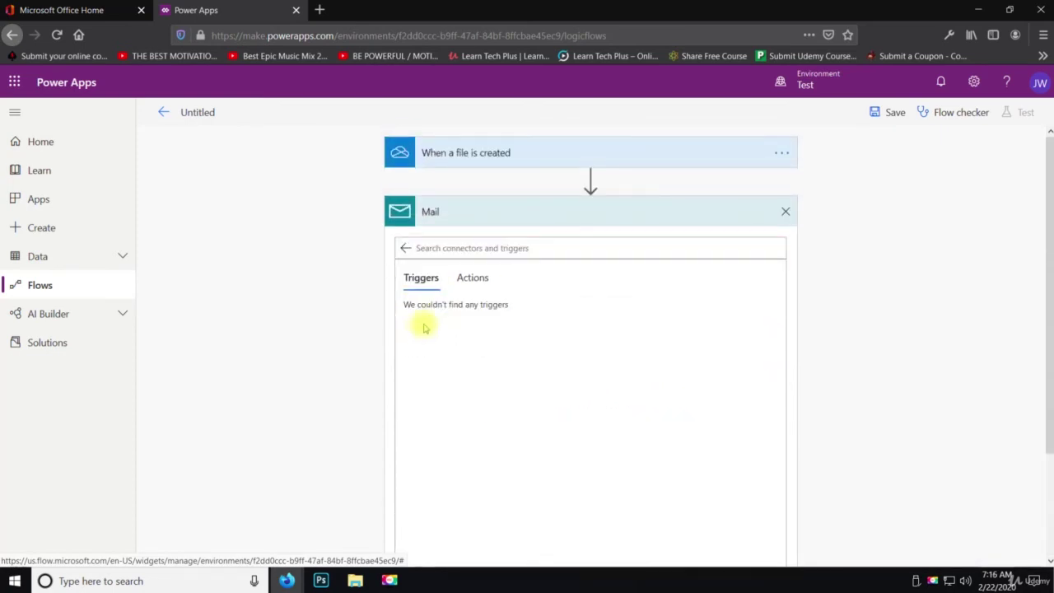
click(484, 281)
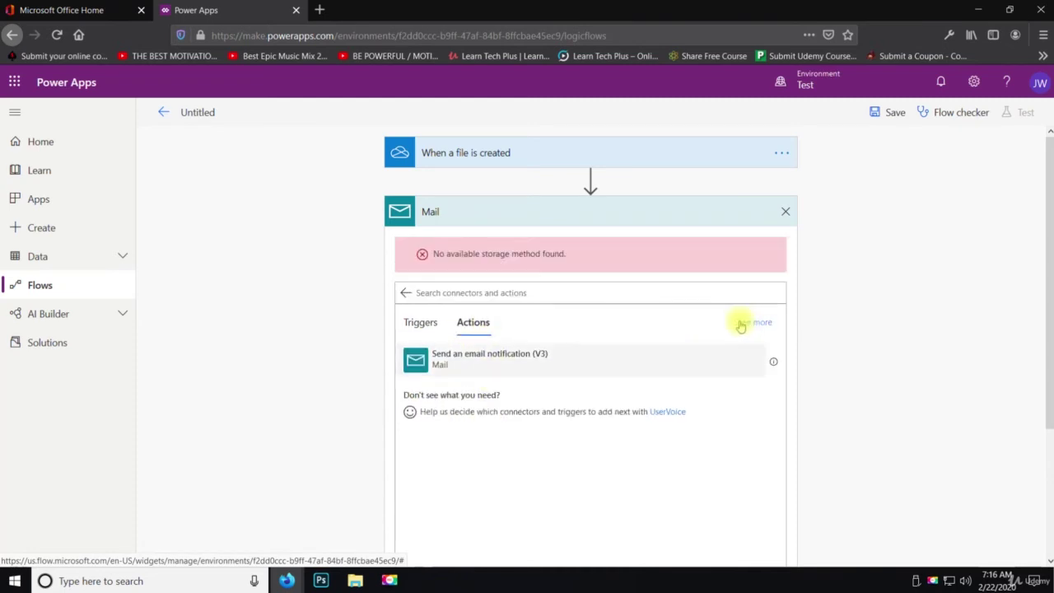
click(405, 292)
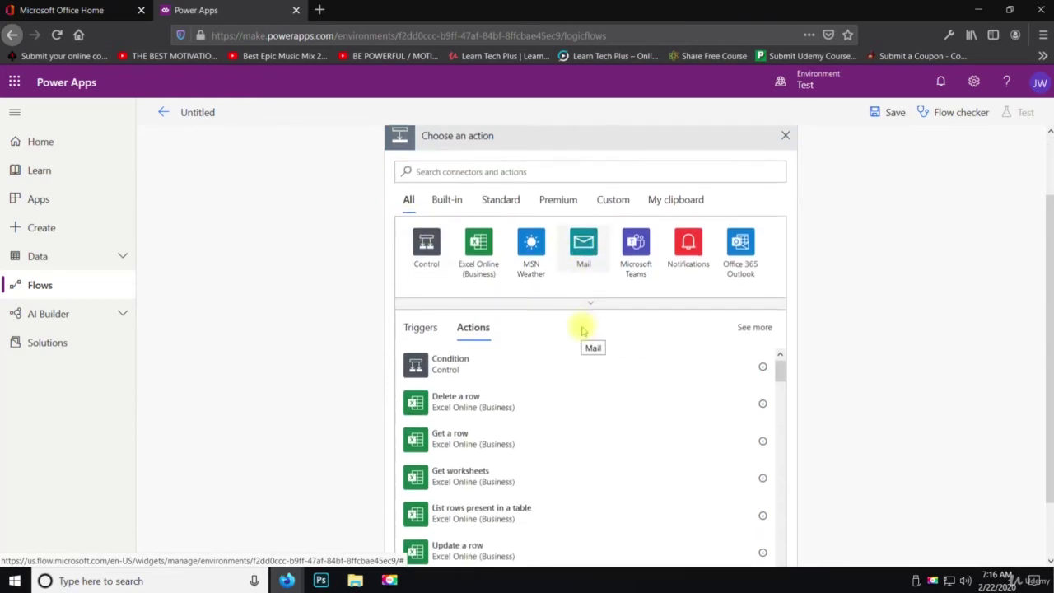
Open the Office 365 Outlook connector and scroll through its actions
click(740, 319)
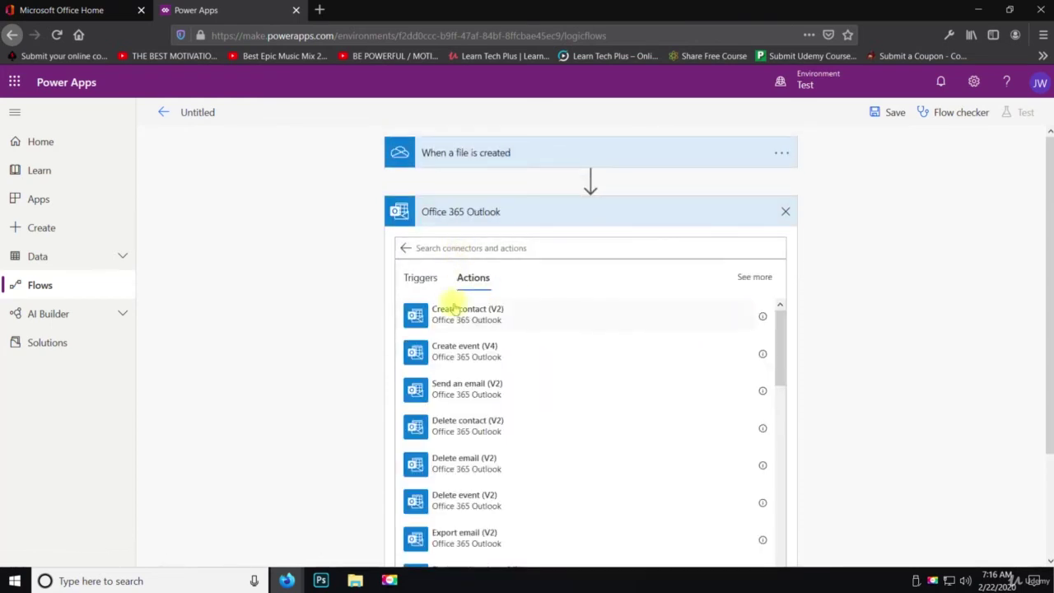
scroll(494, 346, down, 3)
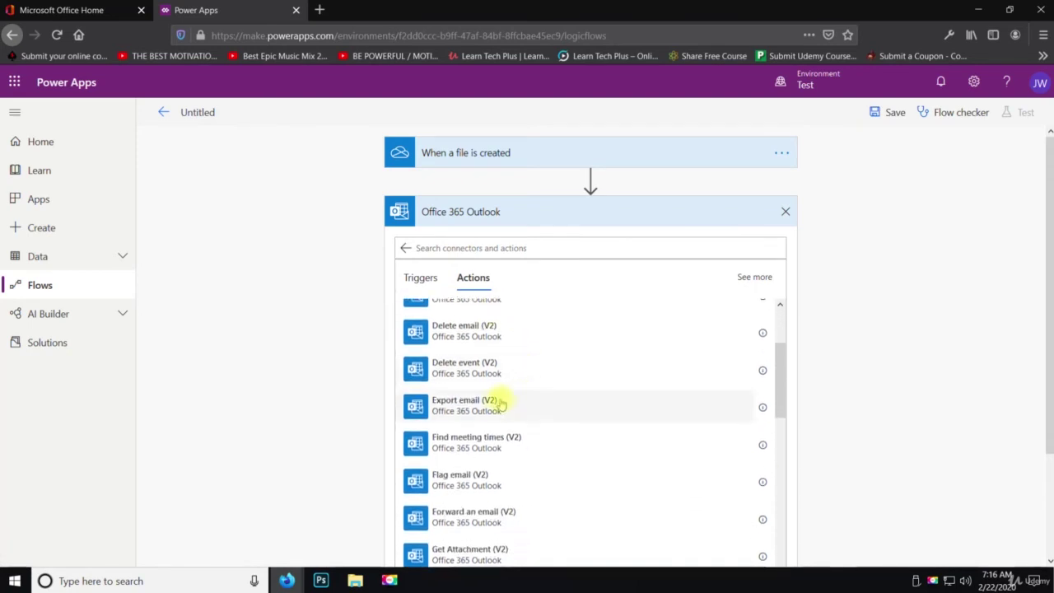
scroll(482, 370, down, 5)
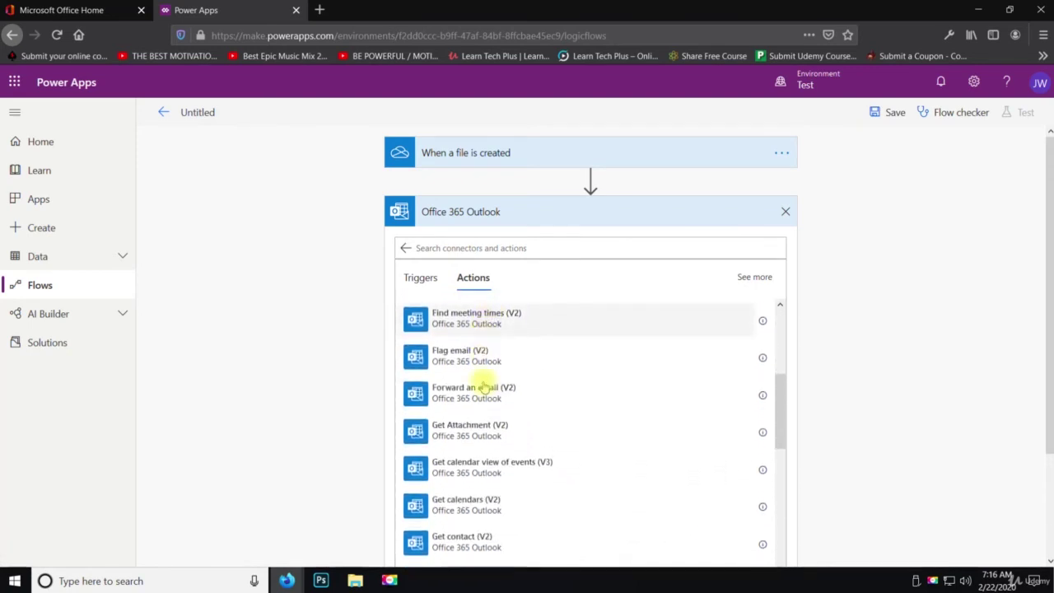
scroll(484, 387, down, 5)
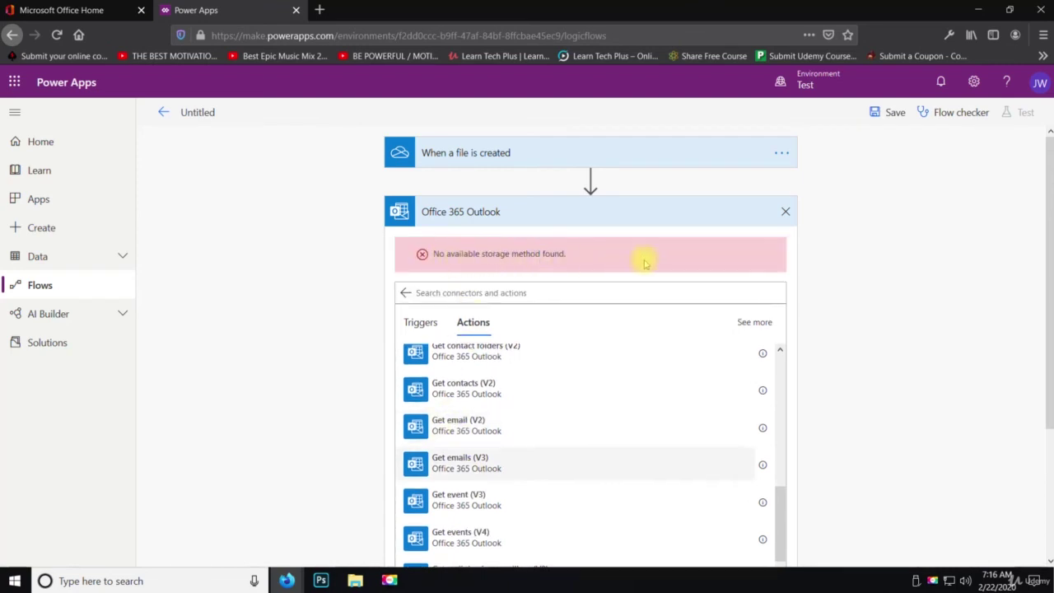
scroll(761, 405, down, 8)
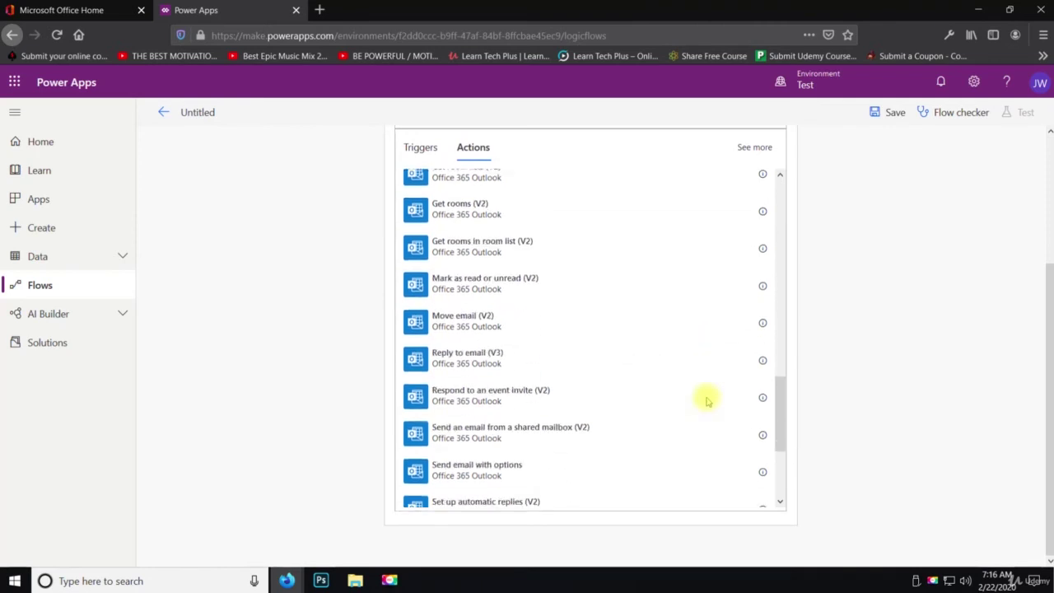
scroll(696, 403, up, 8)
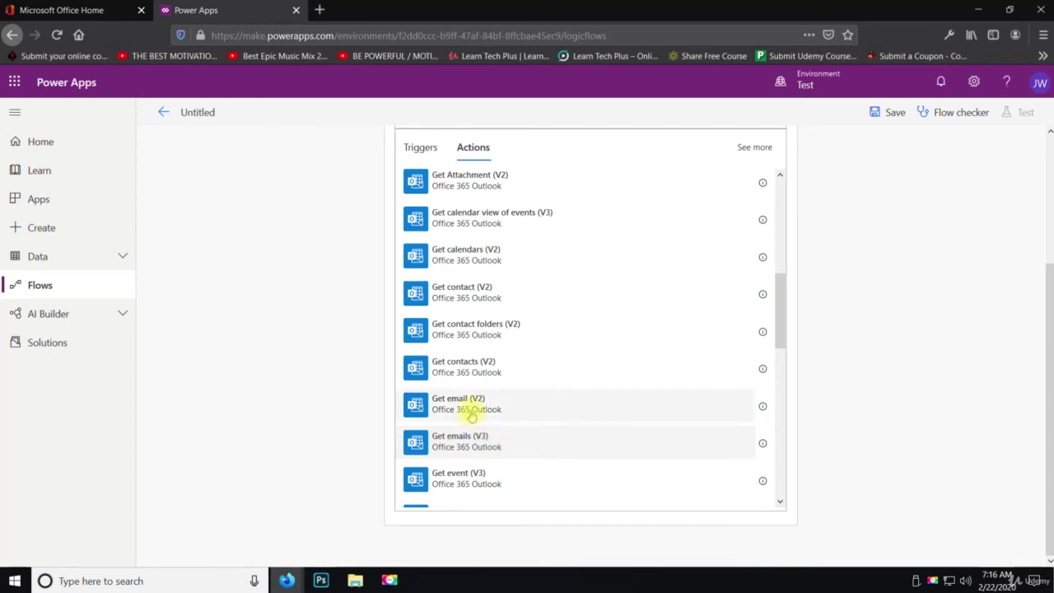
scroll(700, 371, up, 3)
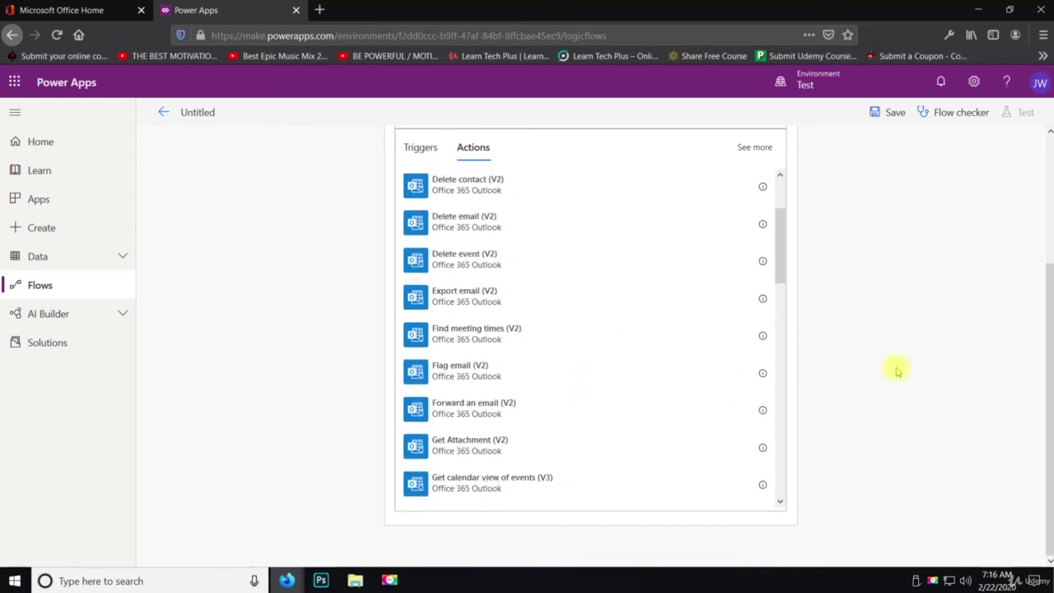
scroll(868, 369, up, 3)
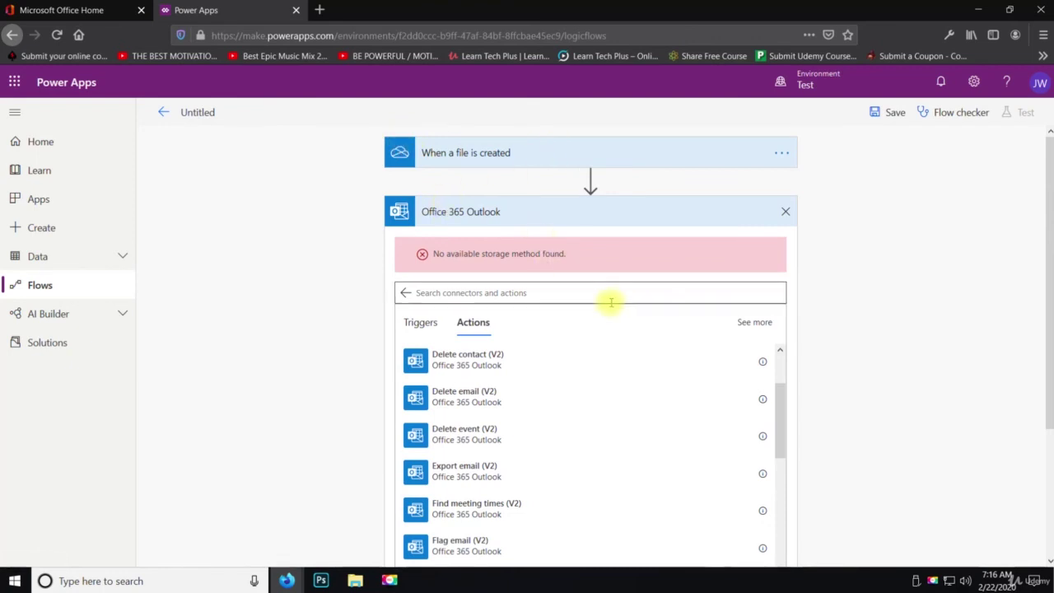
Run the flow checker and attempt saving, reviewing the reported errors and warnings
click(890, 112)
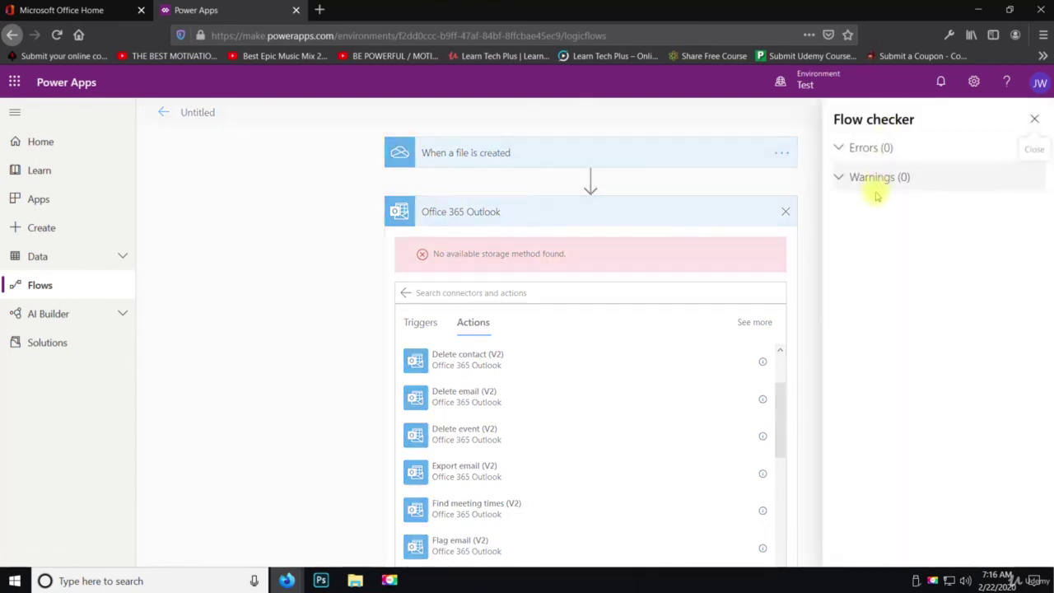
click(1033, 122)
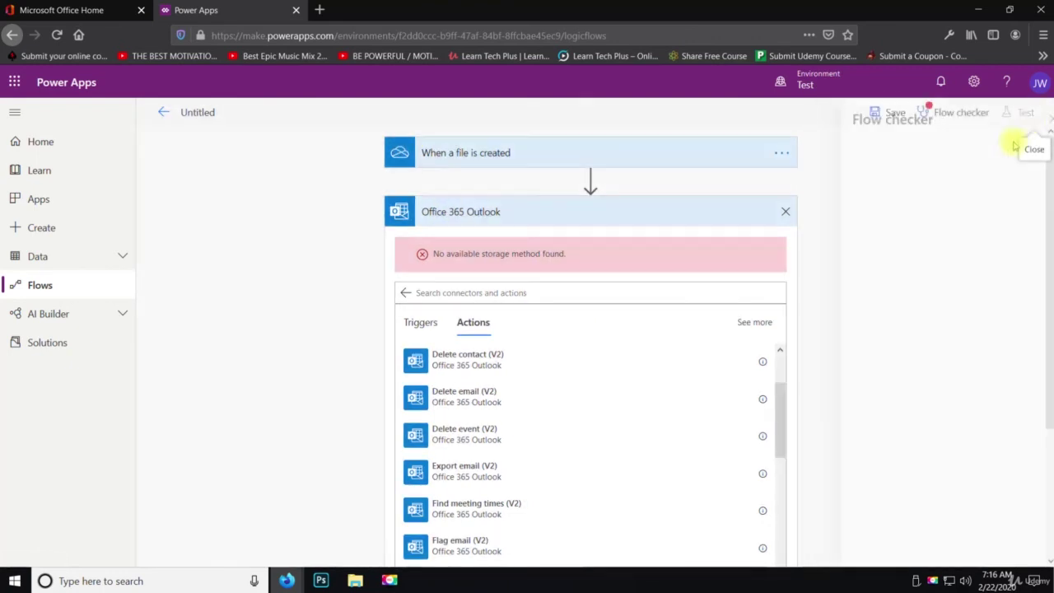
click(896, 112)
click(1031, 120)
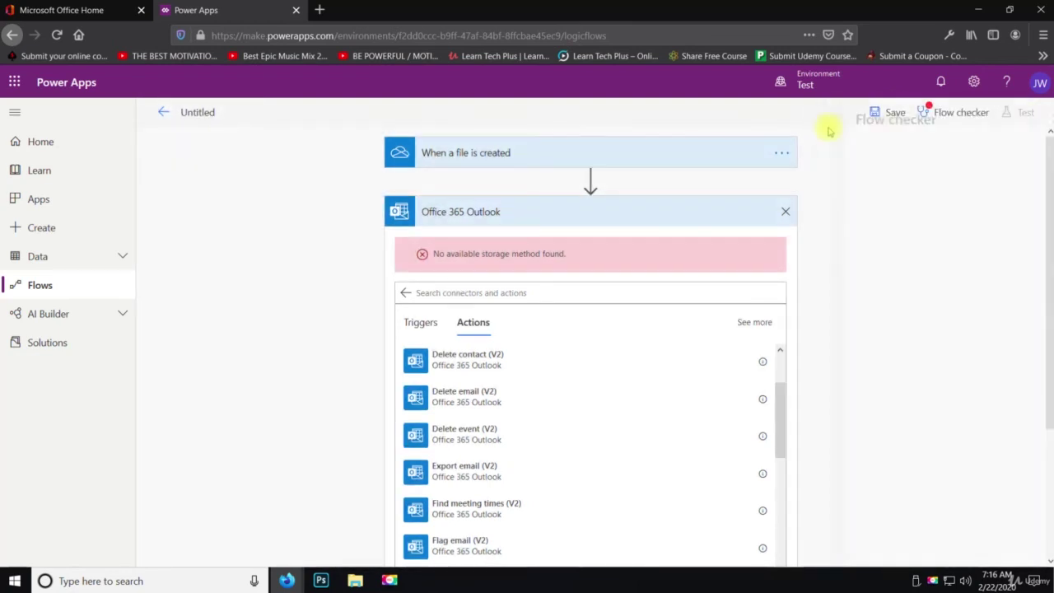
click(939, 124)
click(1032, 118)
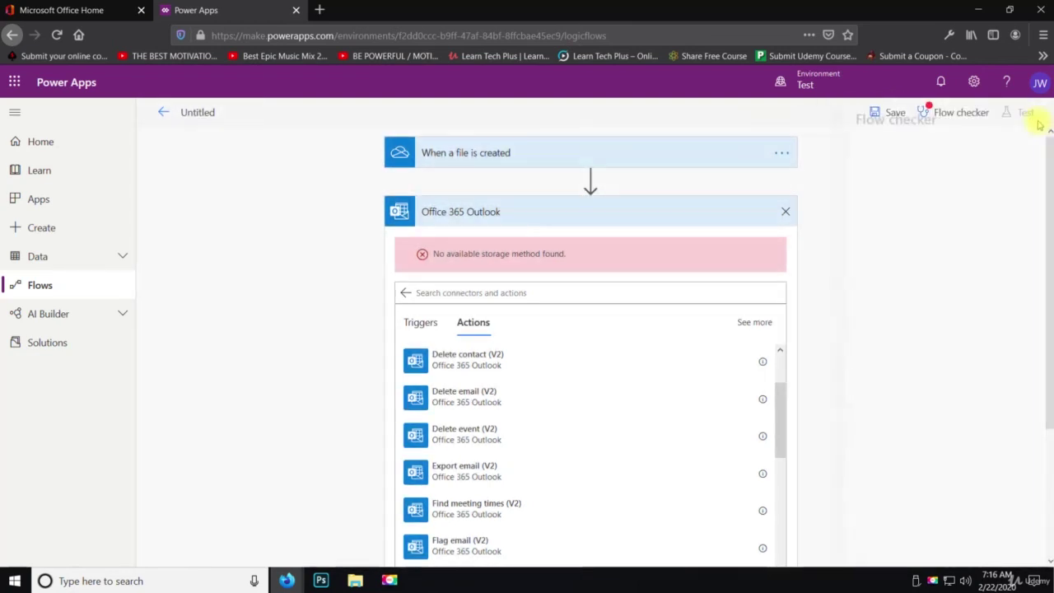
Leave the untitled flow without saving and open the New flow menu
click(205, 118)
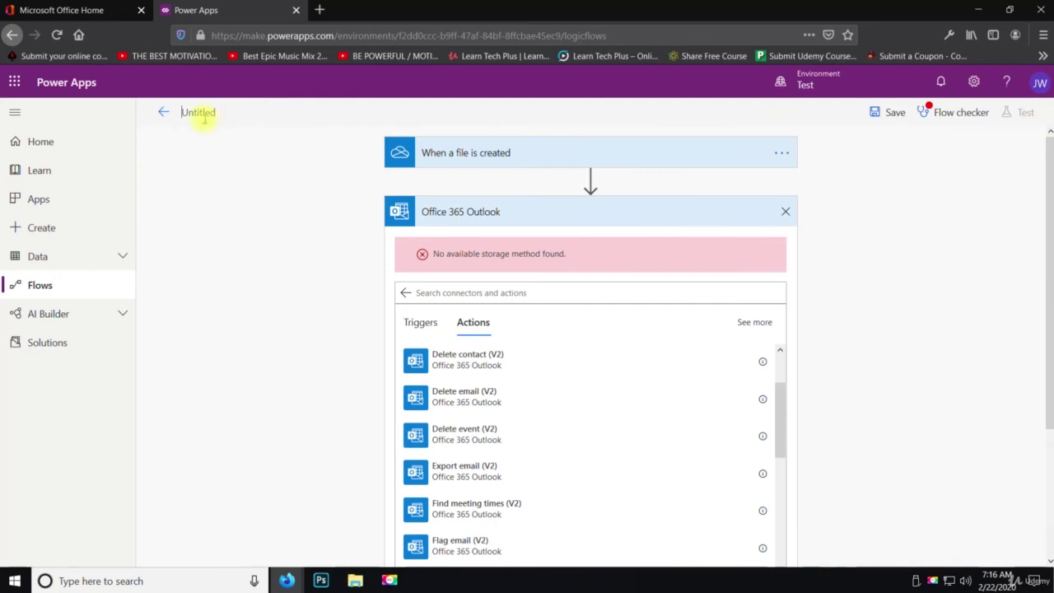
click(164, 113)
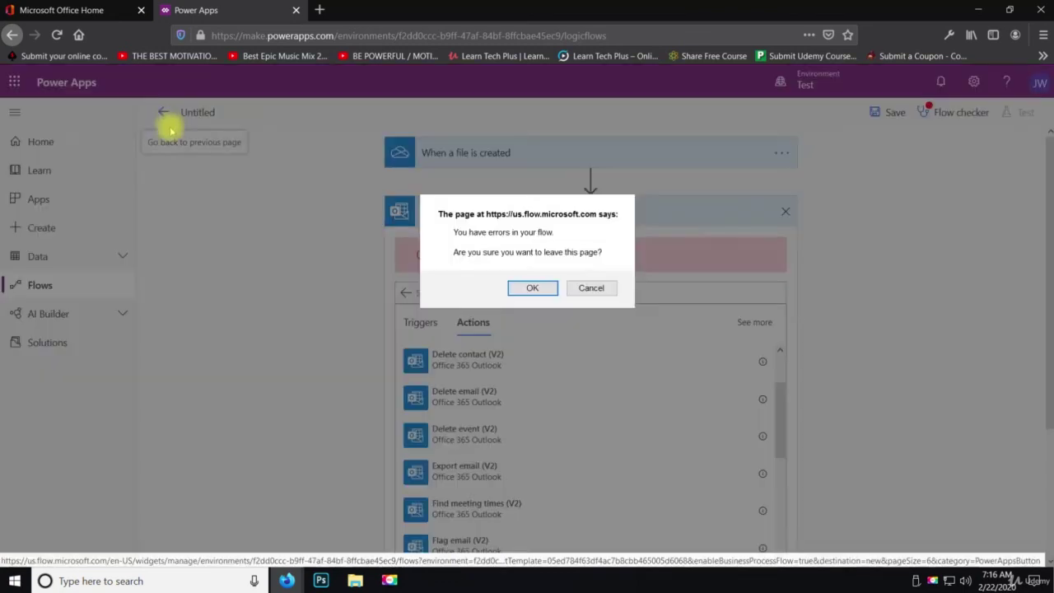
click(532, 288)
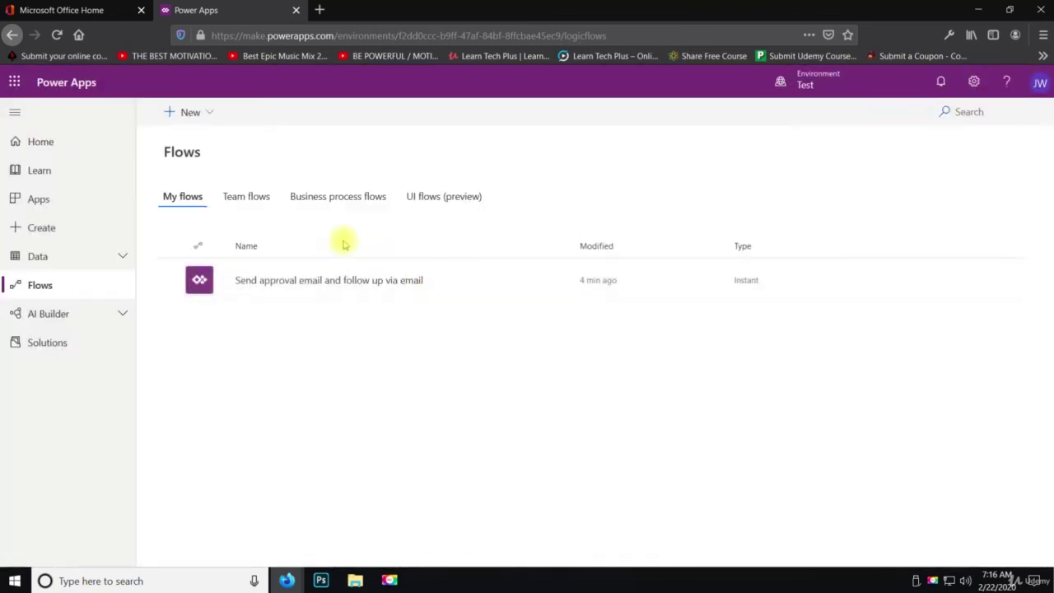
click(203, 113)
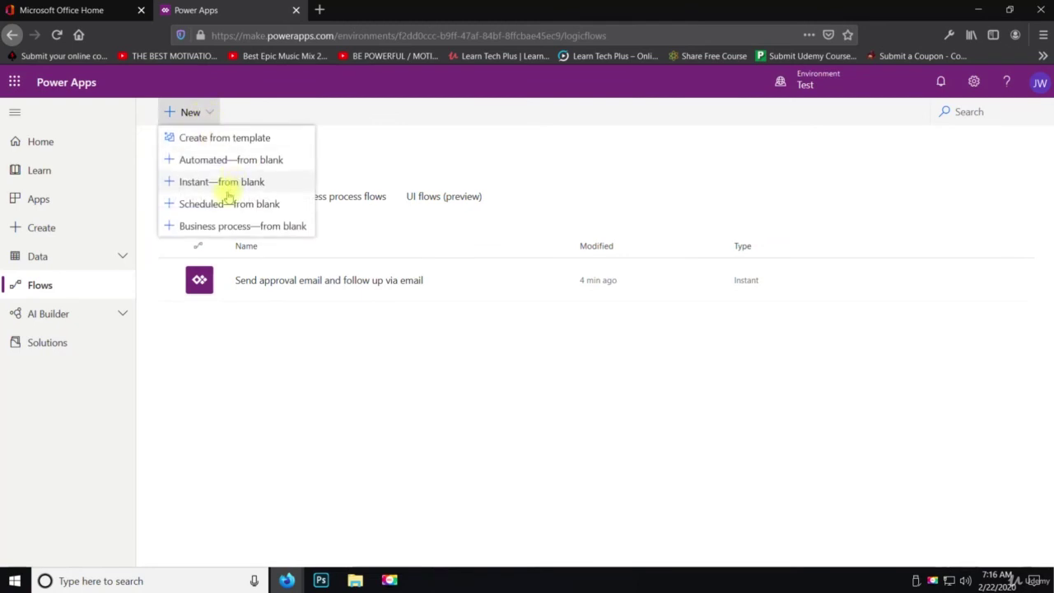
Create a blank instant flow using the OneDrive for Business 'For a selected file' trigger
click(222, 182)
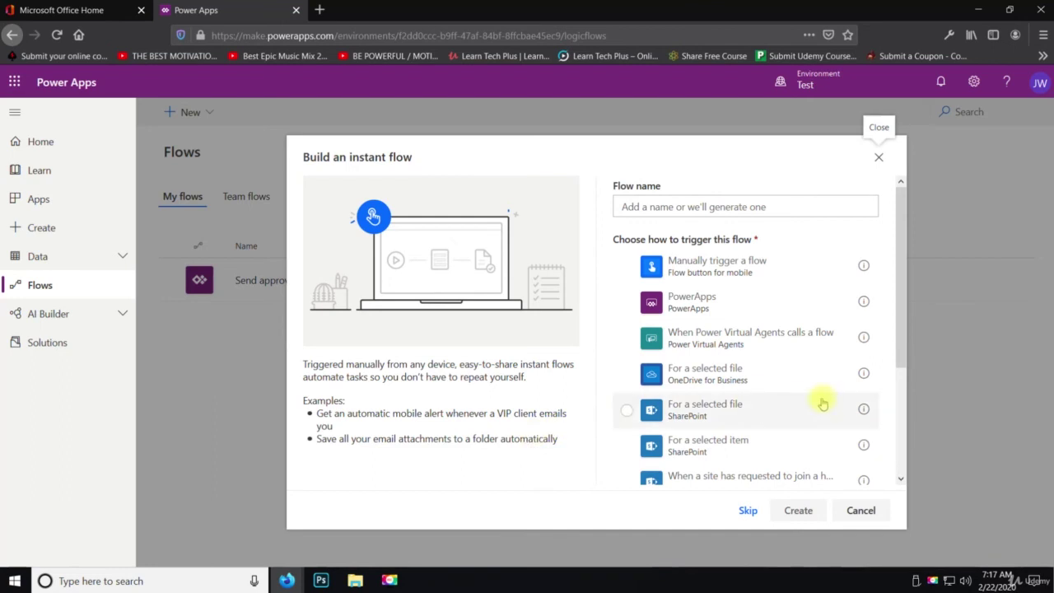
scroll(769, 395, down, 3)
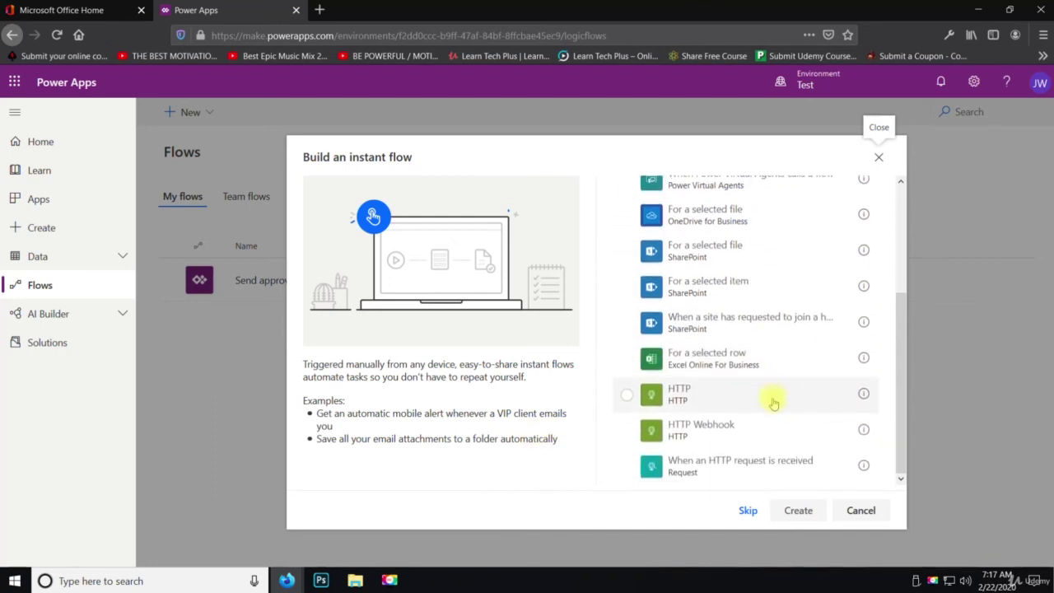
scroll(741, 459, up, 1)
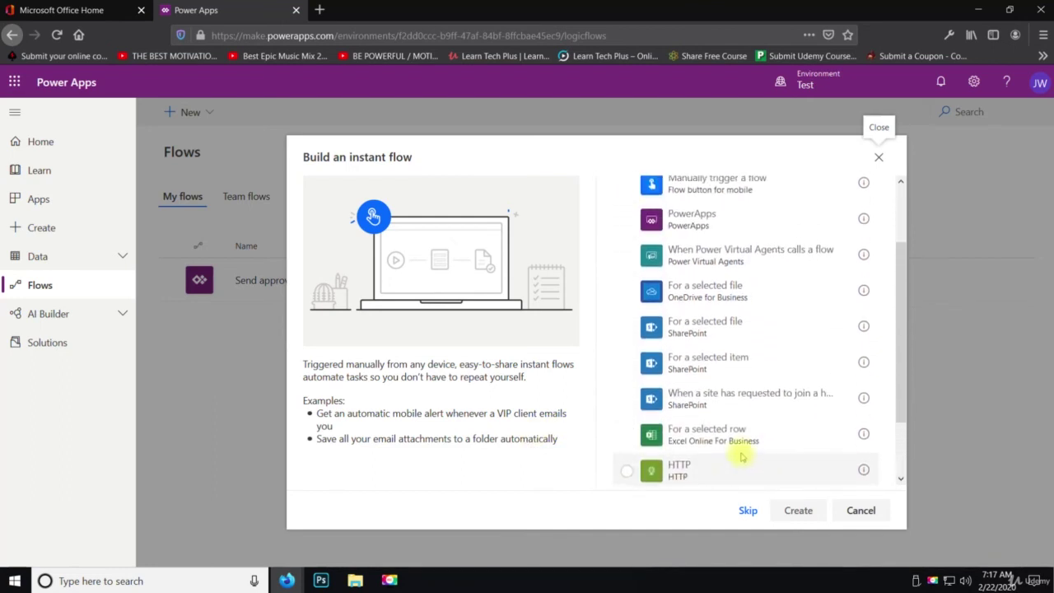
click(690, 296)
click(786, 511)
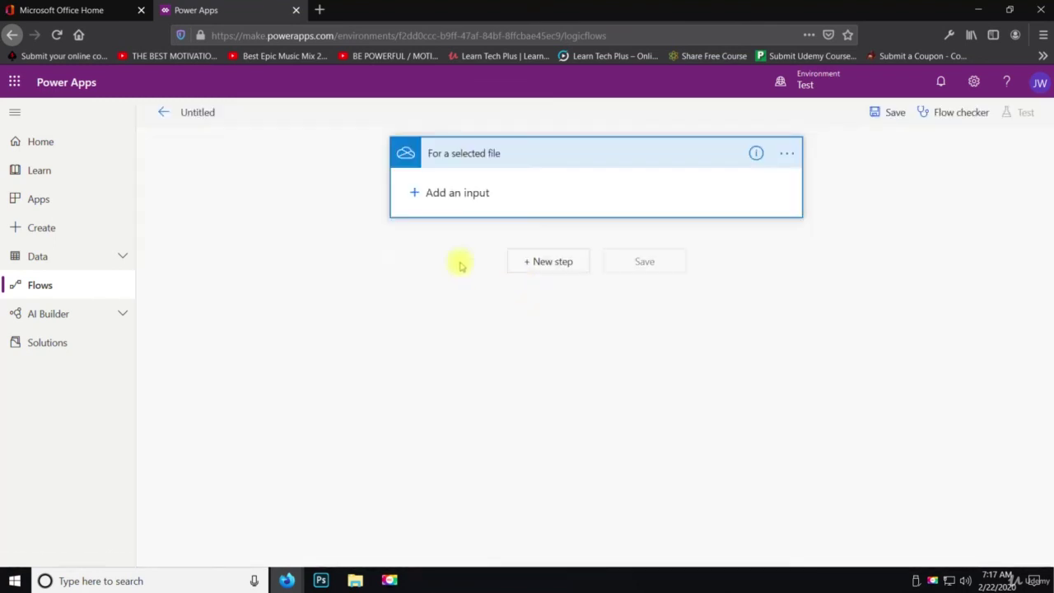
Add a File input and an Email input to the selected-file trigger
click(425, 194)
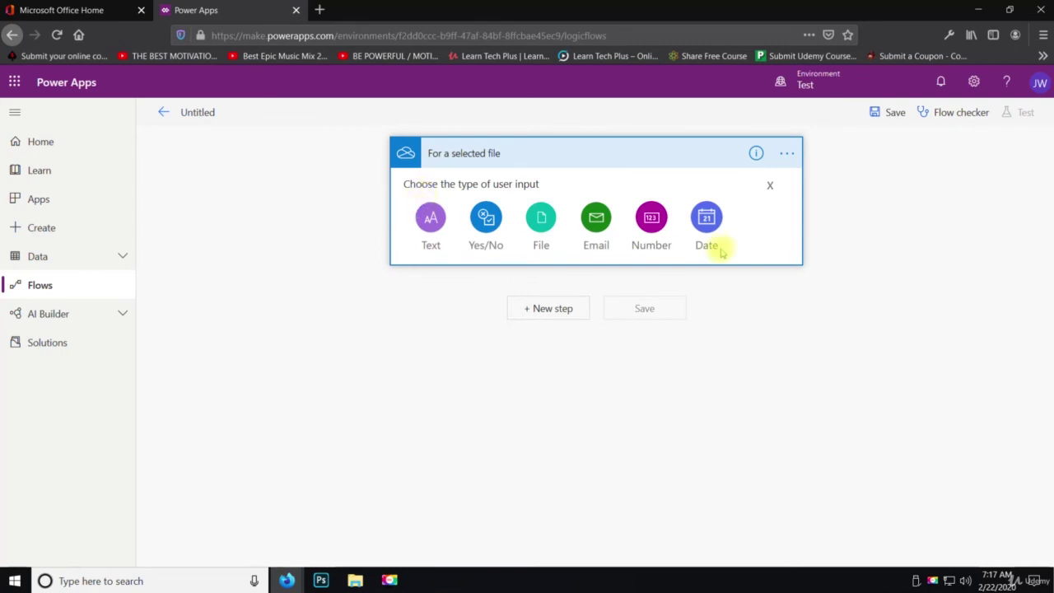
click(546, 227)
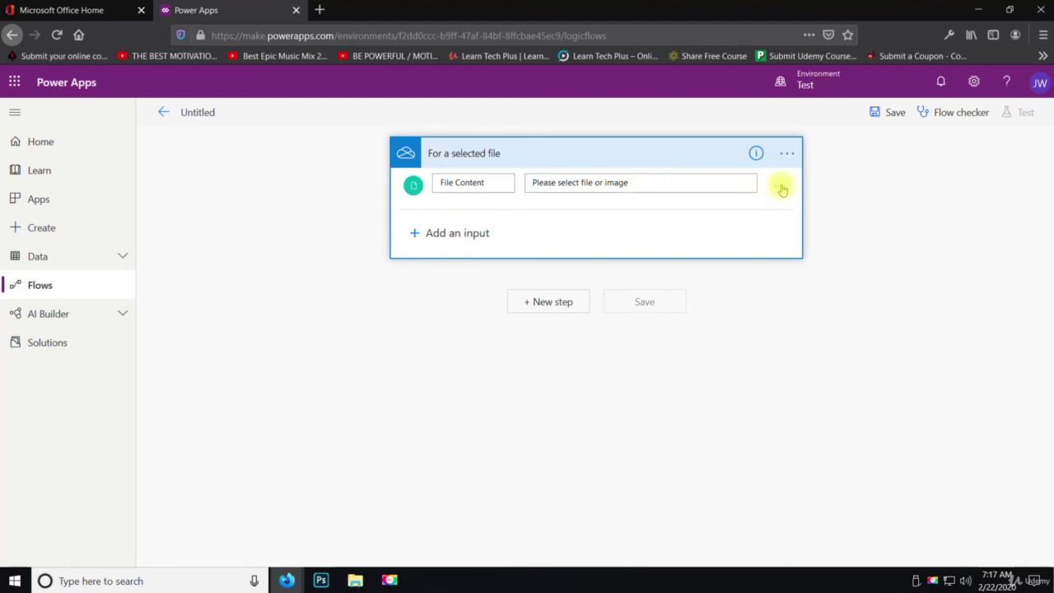
click(670, 187)
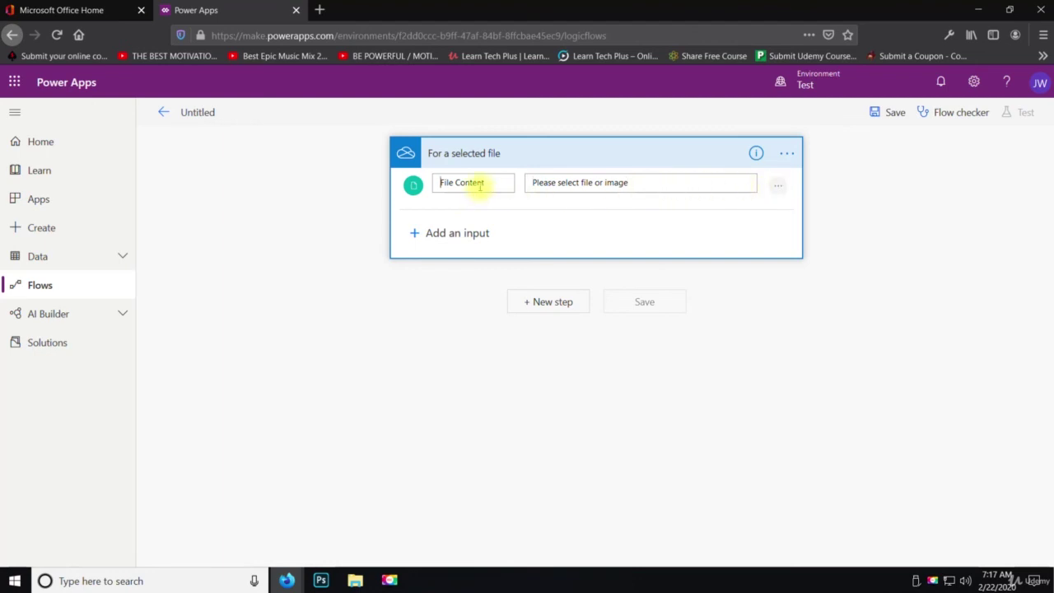
click(775, 188)
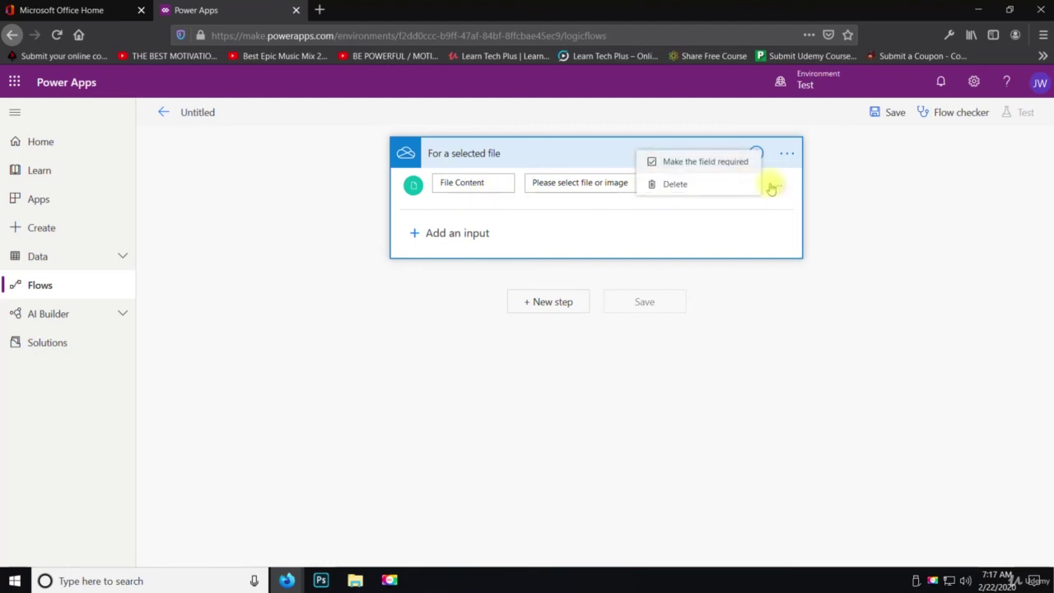
click(713, 227)
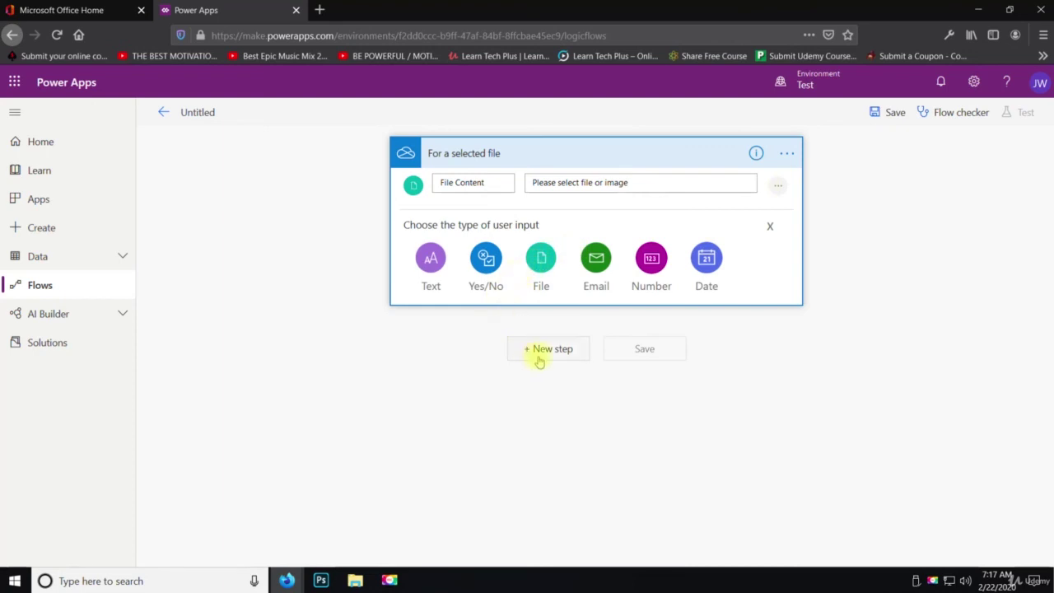
click(421, 260)
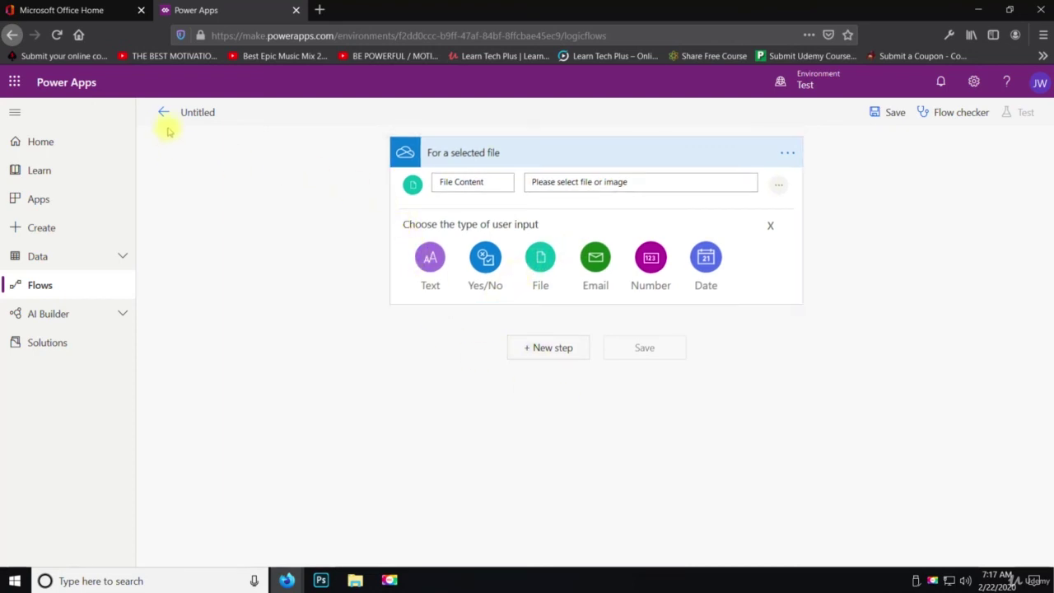
click(595, 256)
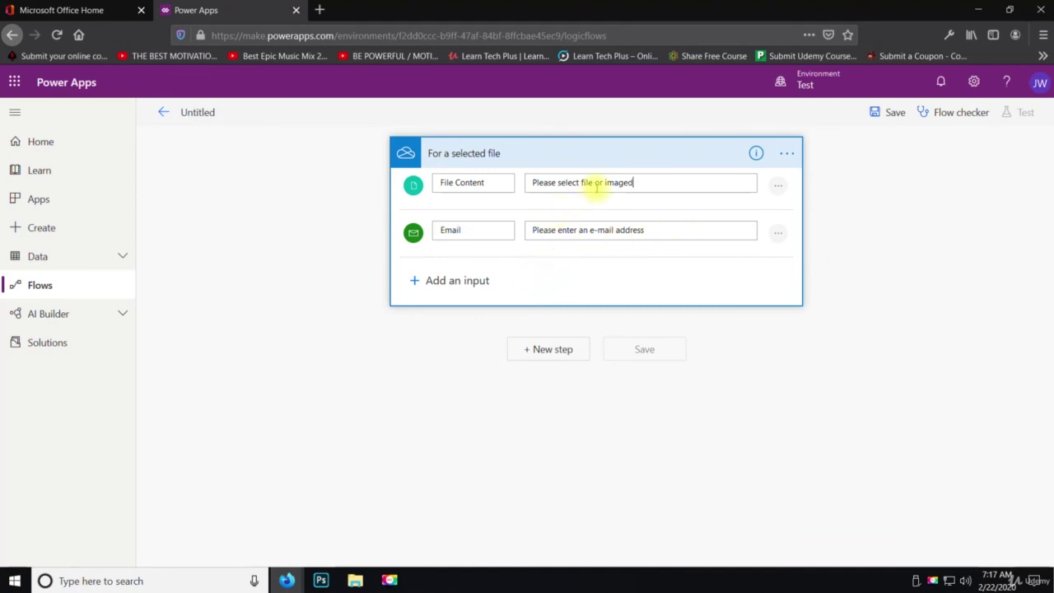
Replace the File Content description, then exit the flow, prompting the flow-errors warning
drag(659, 183, 496, 178)
text(d)
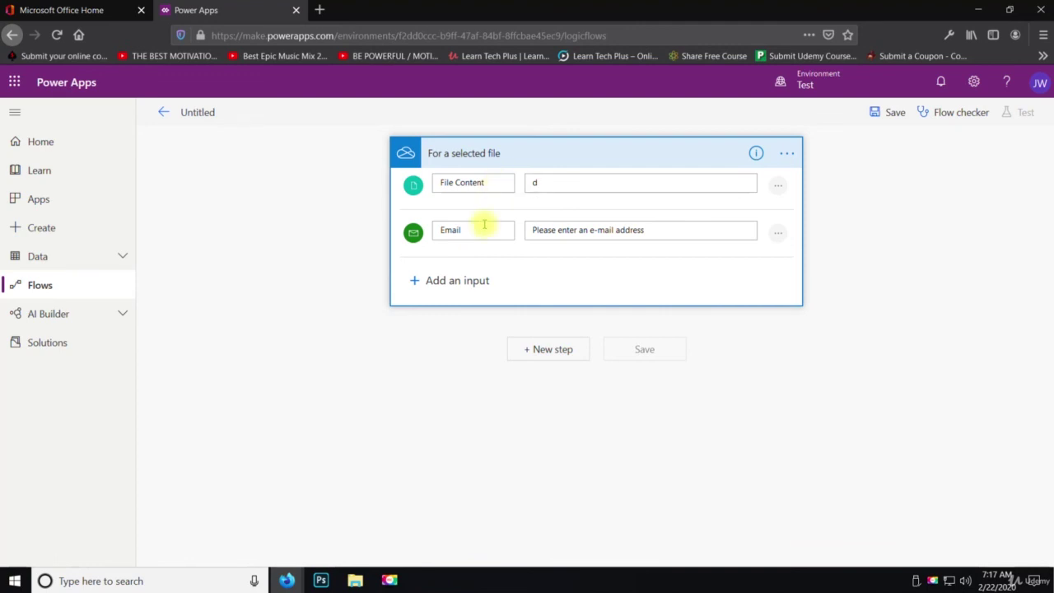
click(166, 114)
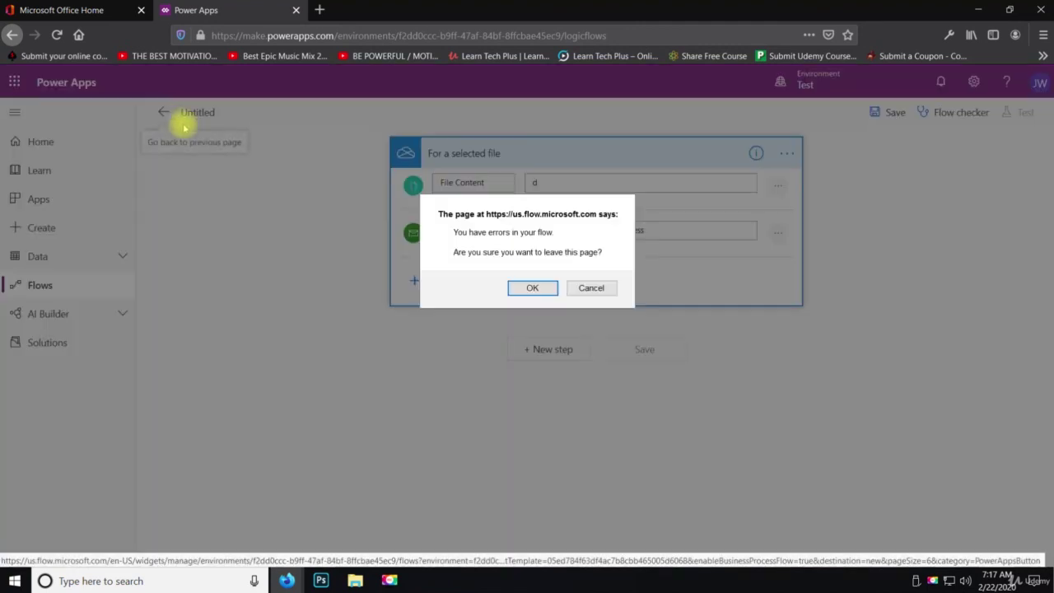
Discard the instant flow and create a blank scheduled flow recurring every 1 minute
click(534, 288)
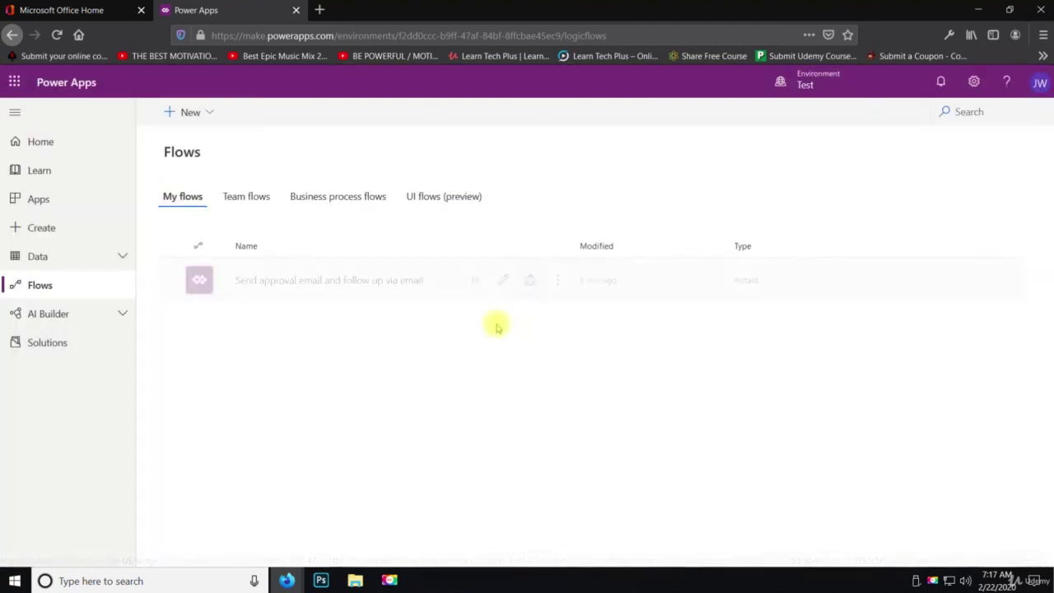
click(206, 114)
click(209, 205)
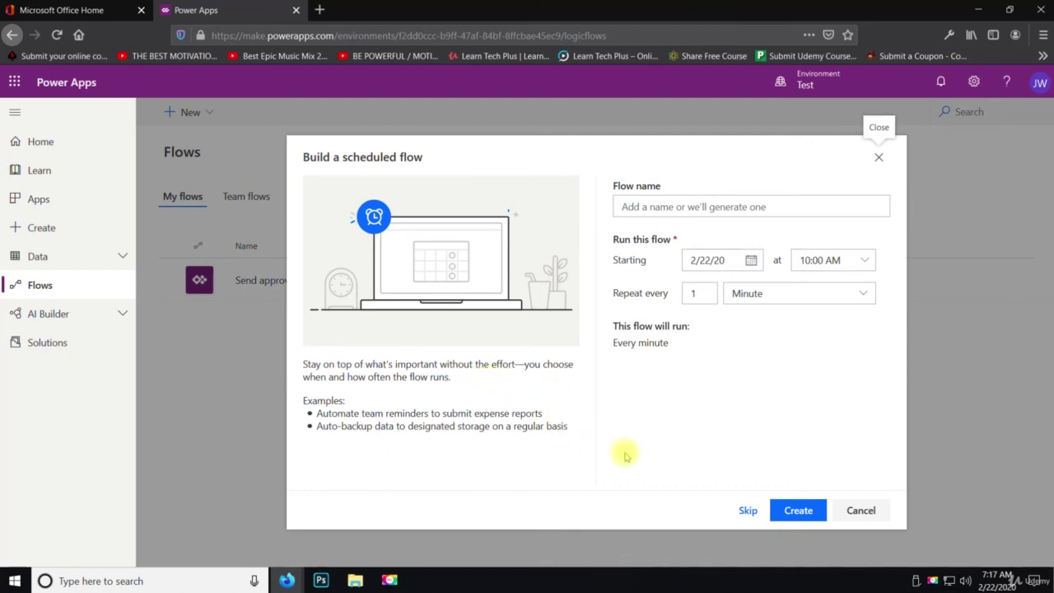
click(798, 510)
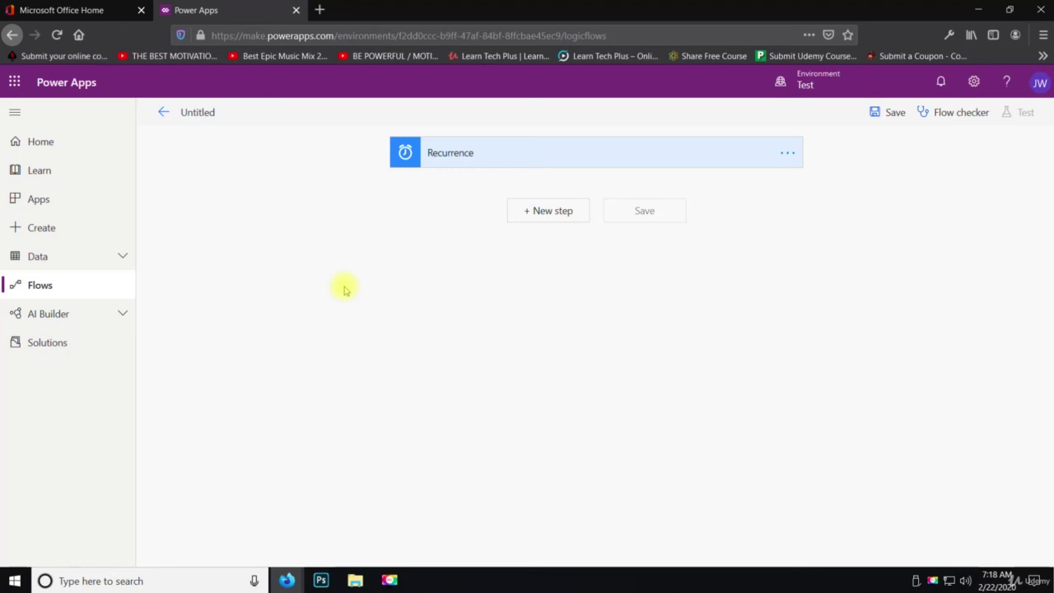
Exit the scheduled flow, try a blank business process flow, and dismiss the no-database notice
click(163, 112)
click(534, 287)
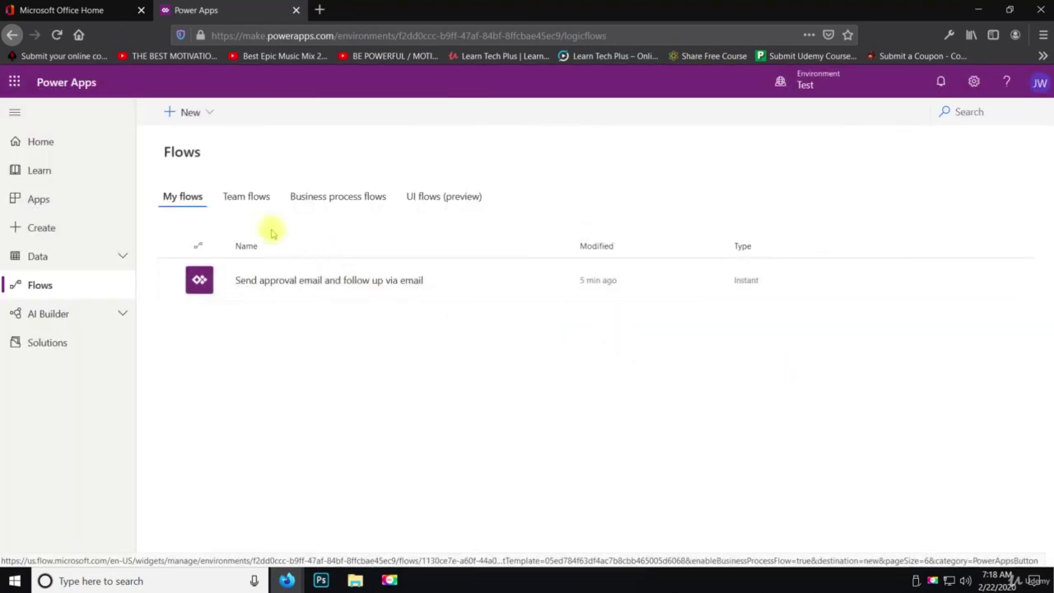
click(208, 112)
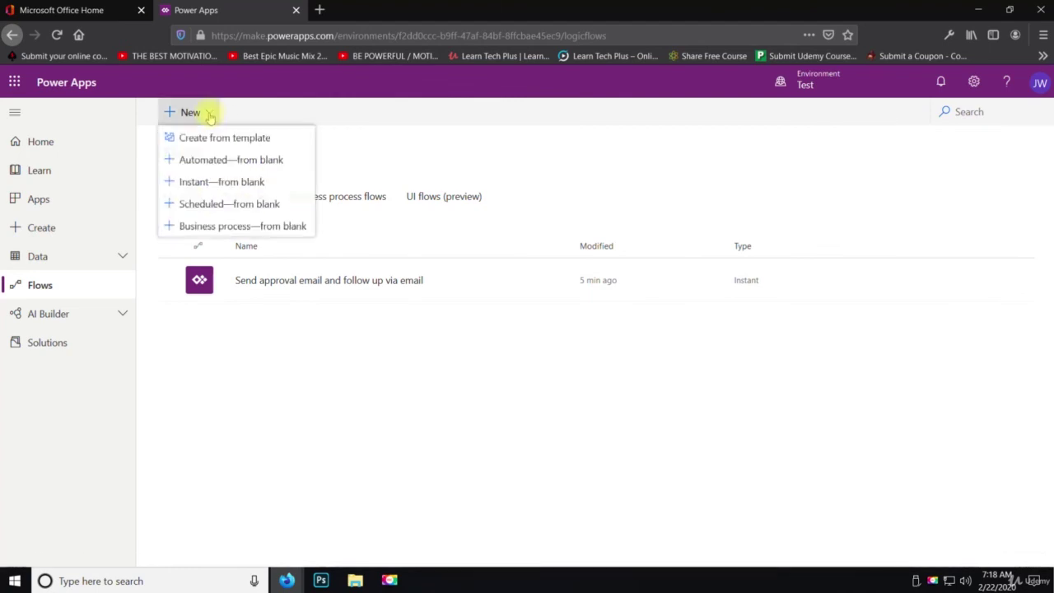
click(216, 232)
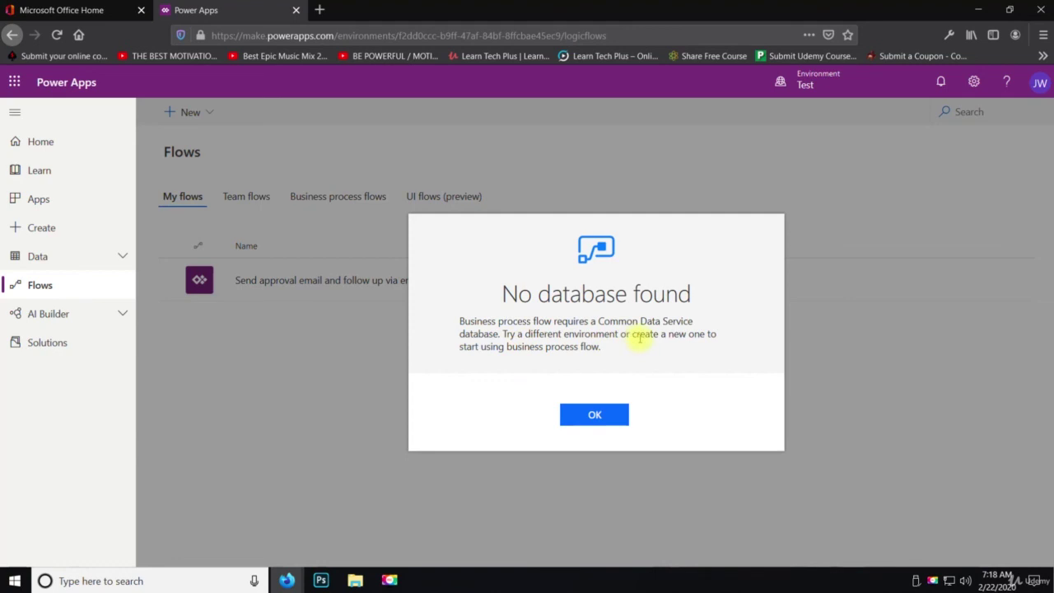
click(594, 414)
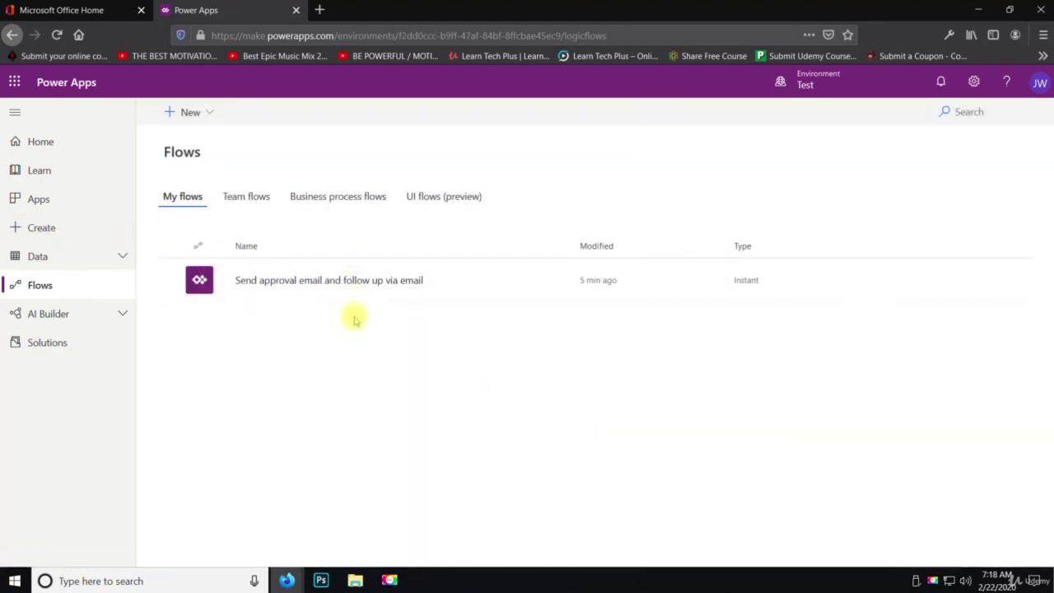